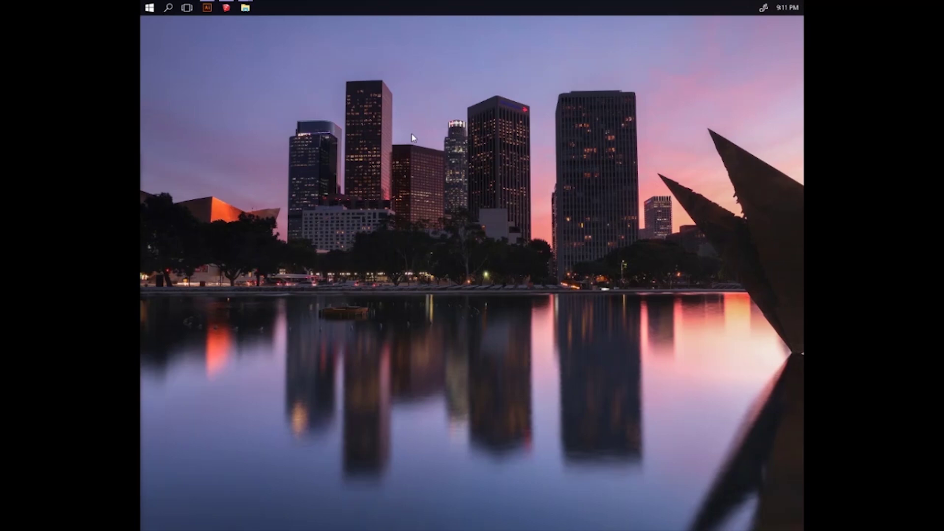
Switch to the SketchUp model of the computer case and hide the side panels layer.
left_click(227, 8)
middle_click_drag(531, 290, 495, 328)
middle_click_drag(394, 315, 424, 313)
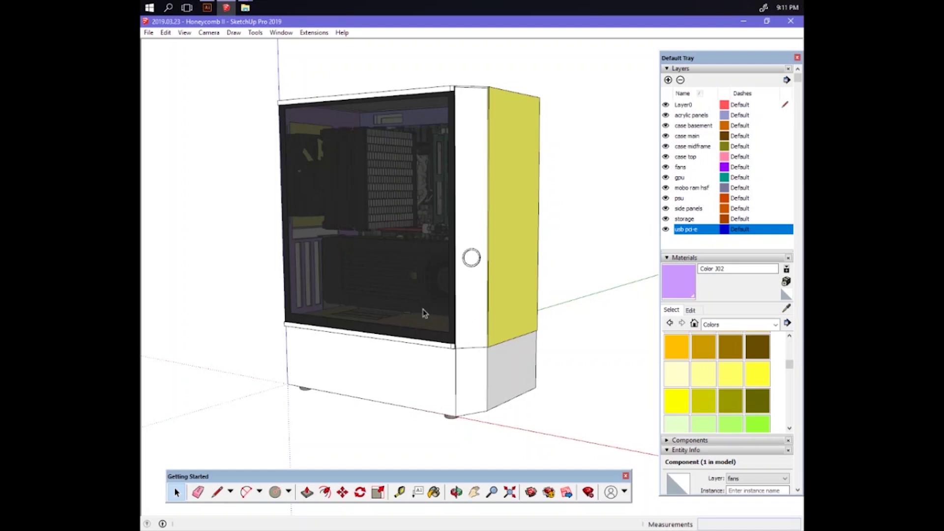
middle_click_drag(425, 312, 378, 285)
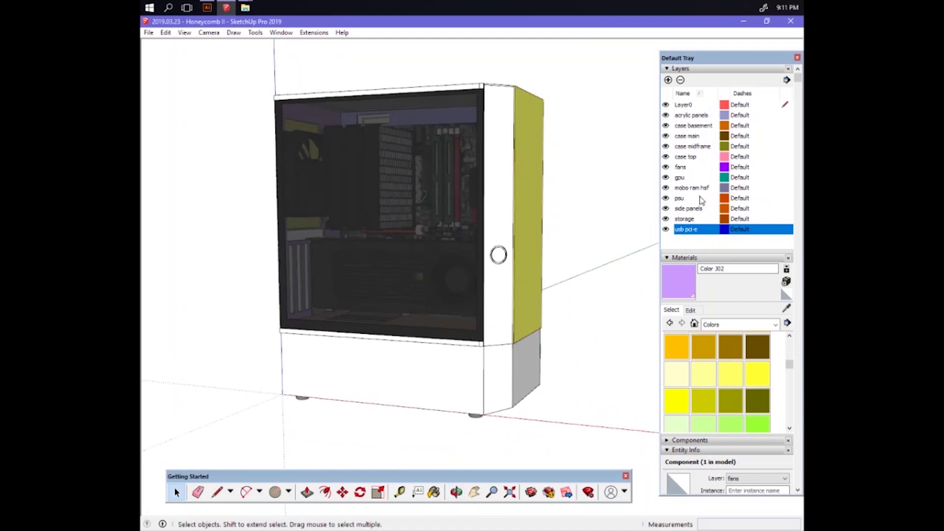
left_click(666, 208)
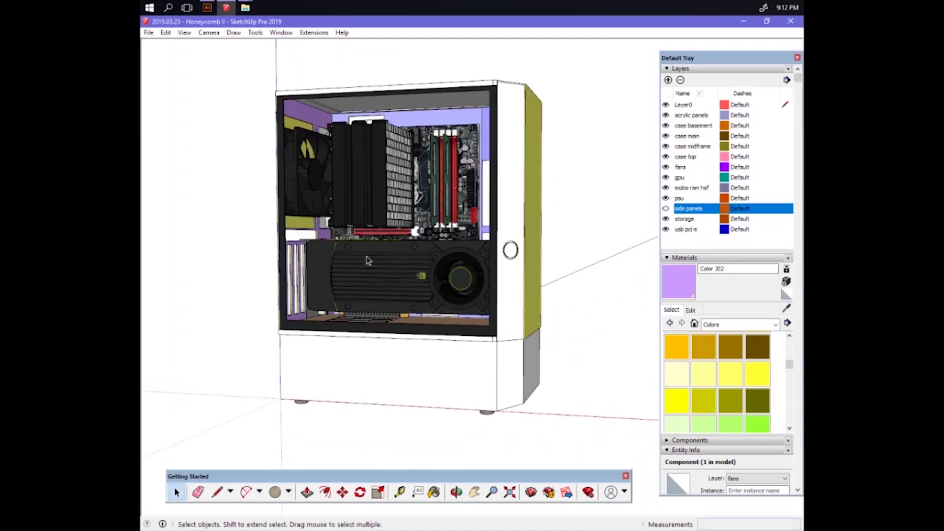
Examine the components inside the case and its exterior with the front panel from several angles.
middle_click_drag(369, 260, 434, 143)
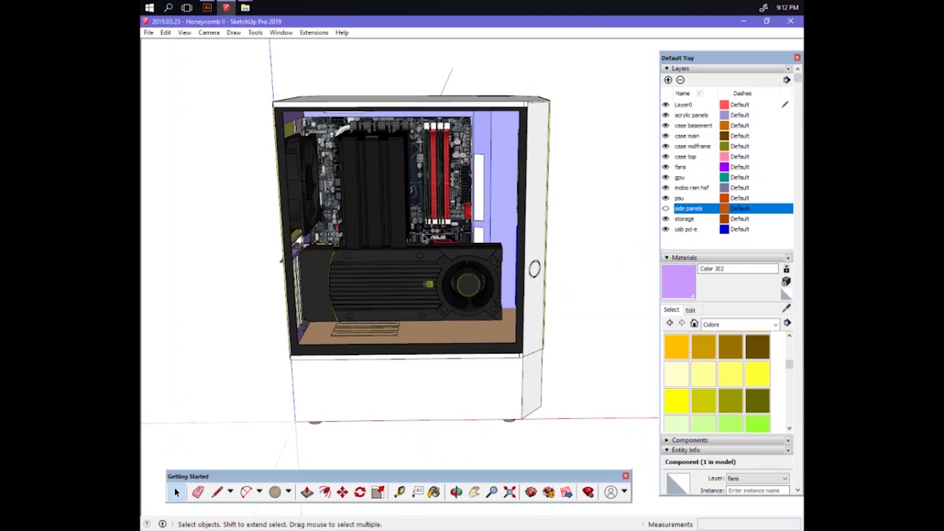
middle_click_drag(426, 239, 435, 269)
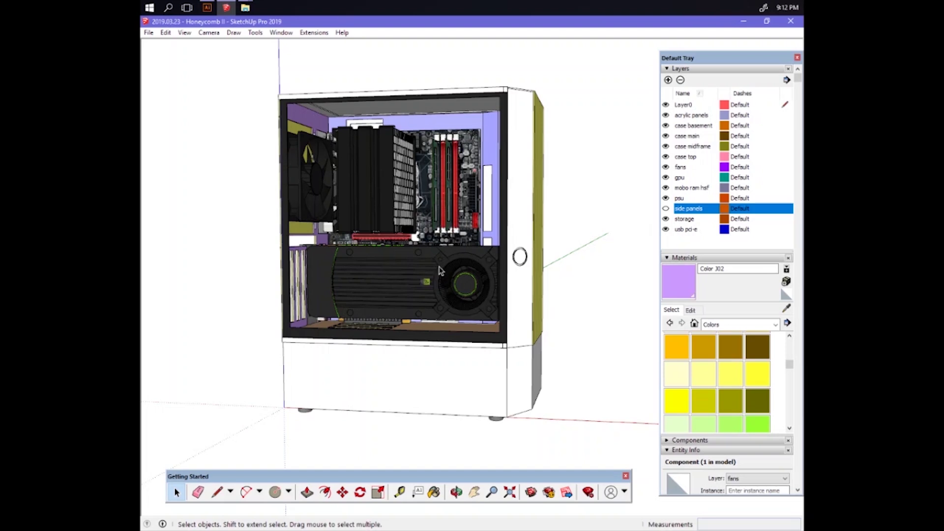
middle_click_drag(436, 268, 503, 305)
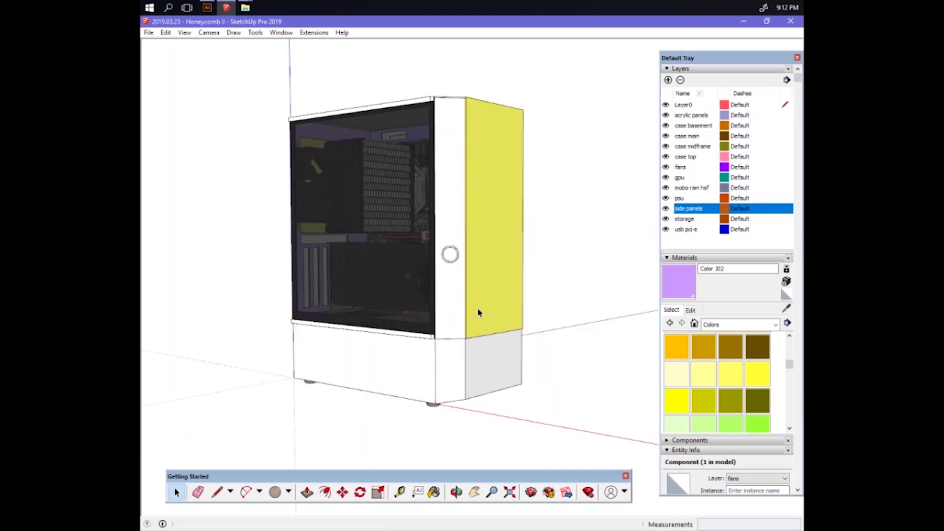
mouse_move(479, 309)
middle_mouse_down()
mouse_move(496, 312)
mouse_move(389, 312)
mouse_move(471, 311)
mouse_move(488, 299)
mouse_move(413, 411)
mouse_move(506, 276)
mouse_move(529, 310)
mouse_move(495, 236)
mouse_move(386, 213)
mouse_move(362, 363)
mouse_move(444, 306)
middle_mouse_up()
key("space")
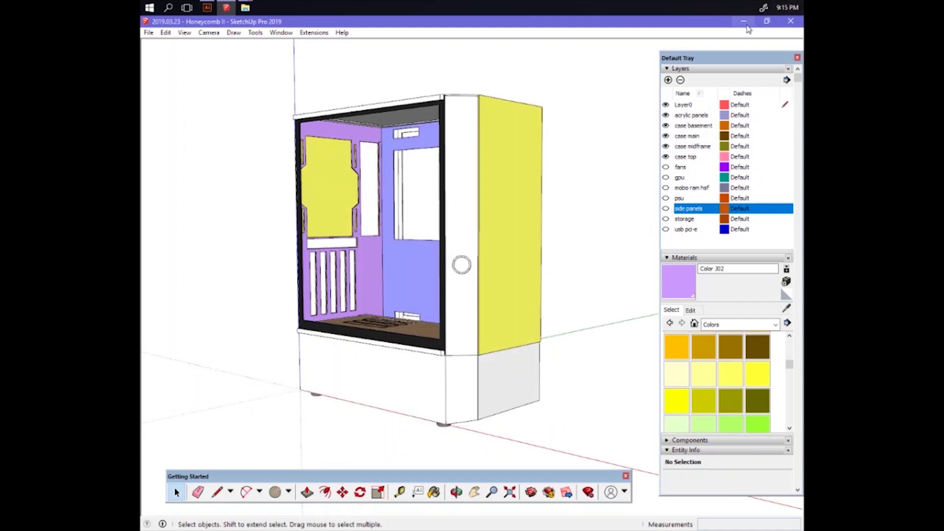
Minimize SketchUp and switch the OBS scene to Display Capture - Dell (HDMI).
left_click(744, 22)
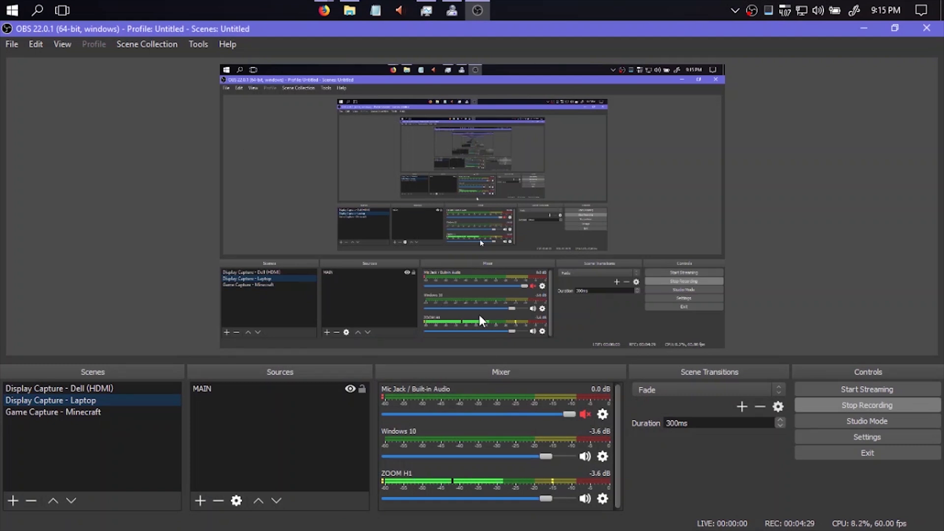
left_click(107, 388)
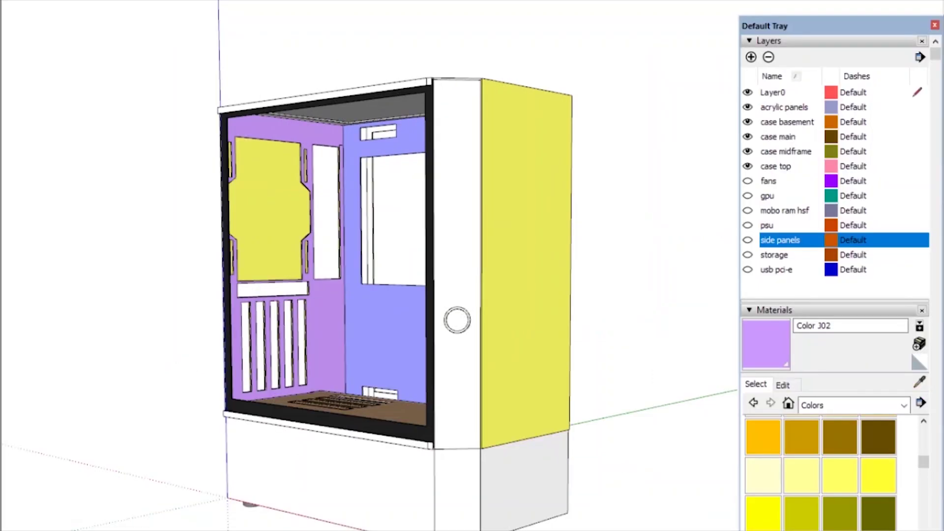
Examine the empty case's overall shape, including its top panel with chamfered corners and the port cutout.
middle_click_drag(593, 231, 597, 199)
middle_click_drag(536, 235, 511, 241)
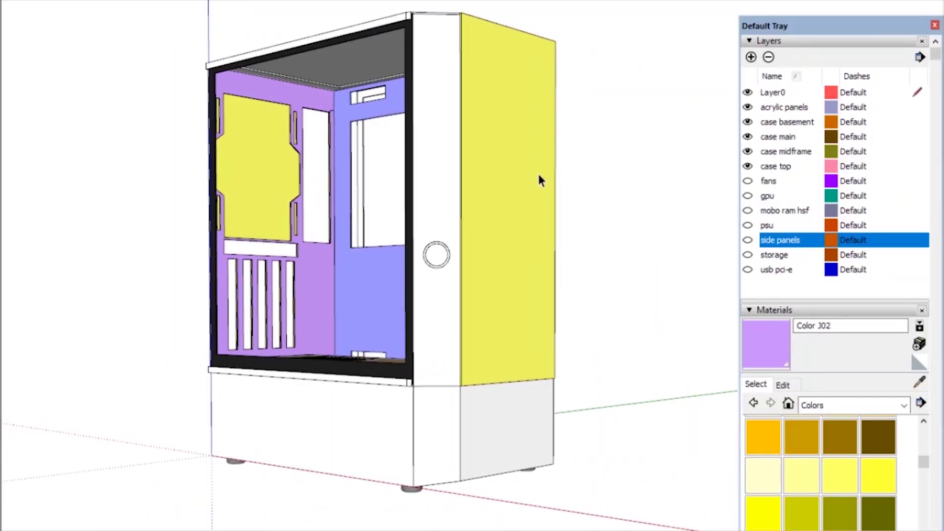
middle_click_drag(543, 36, 289, 423)
left_click_drag(258, 371, 410, 498)
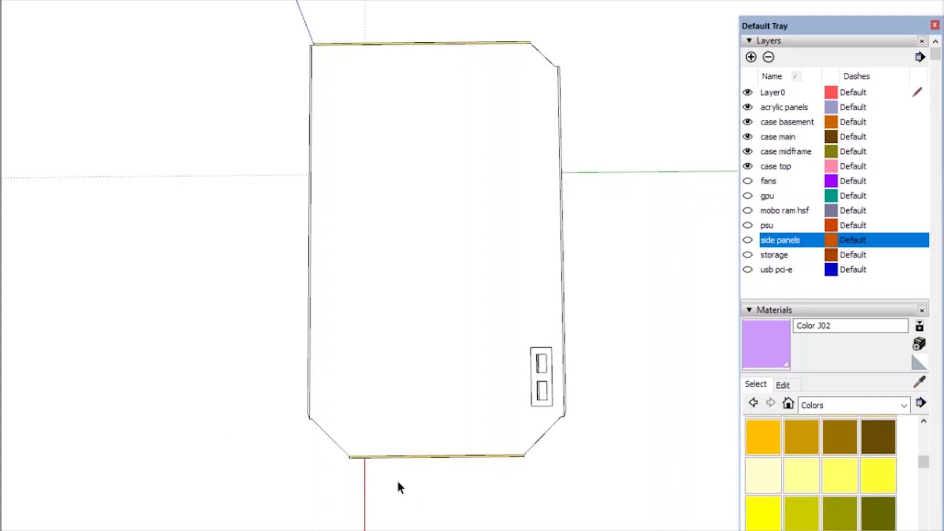
middle_click_drag(527, 473, 590, 261)
middle_click_drag(533, 358, 549, 338)
Examine the case's yellow front panel straight on and from an angle.
scroll(530, 358, "up", 2)
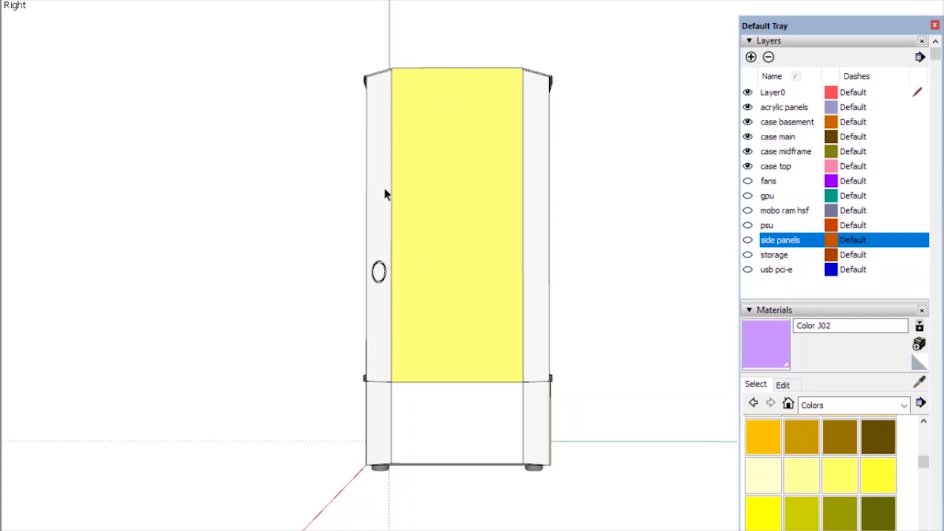
left_click(403, 76)
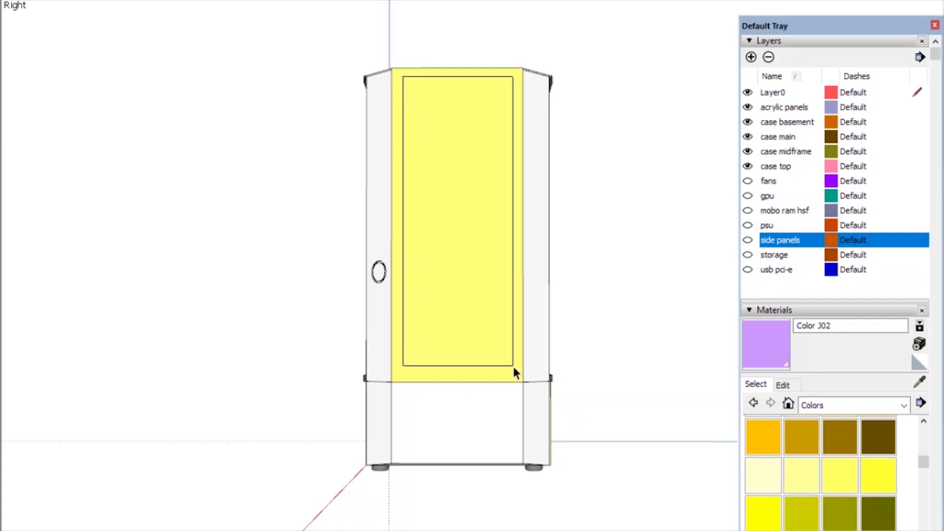
left_click_drag(514, 372, 515, 372)
middle_click_drag(183, 300, 390, 308)
left_click_drag(433, 258, 486, 319)
key("Escape")
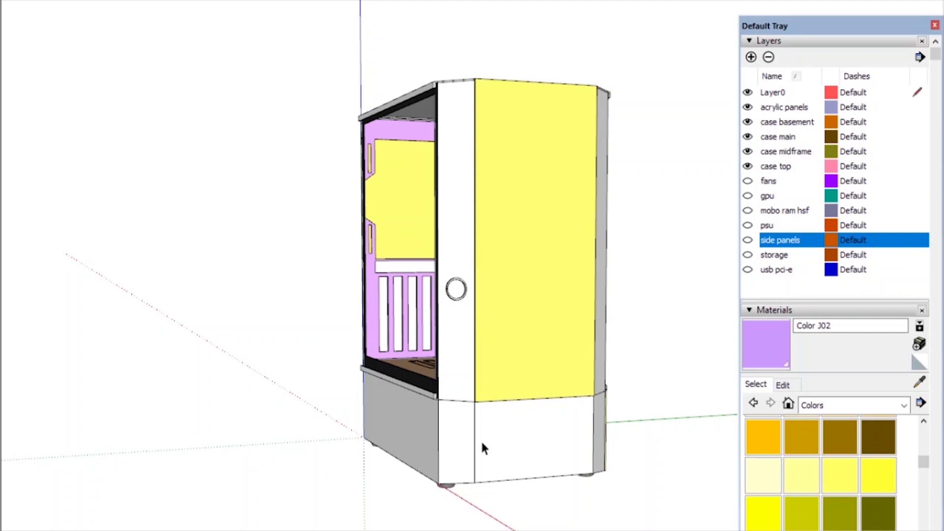
Examine the rear of the case, focusing on the expansion slot area below the upper rear panel.
middle_click_drag(440, 304, 703, 374)
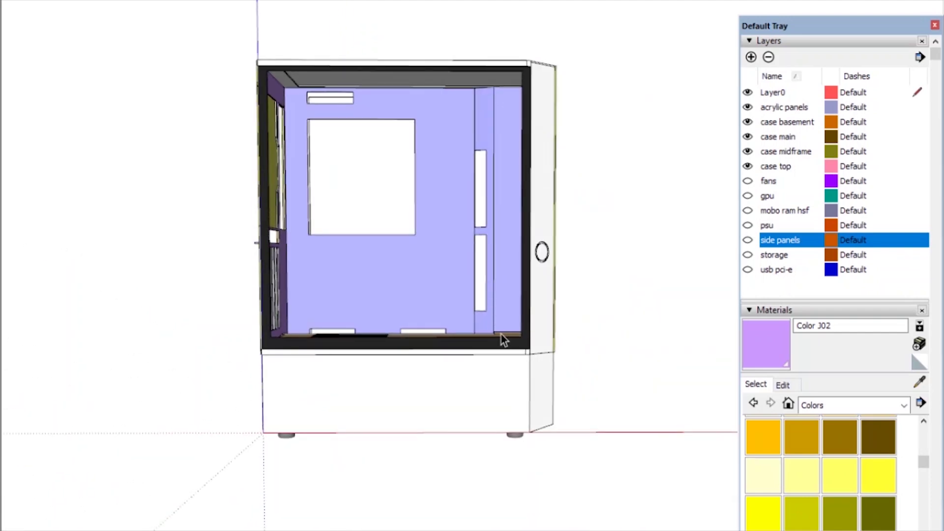
left_click(173, 247)
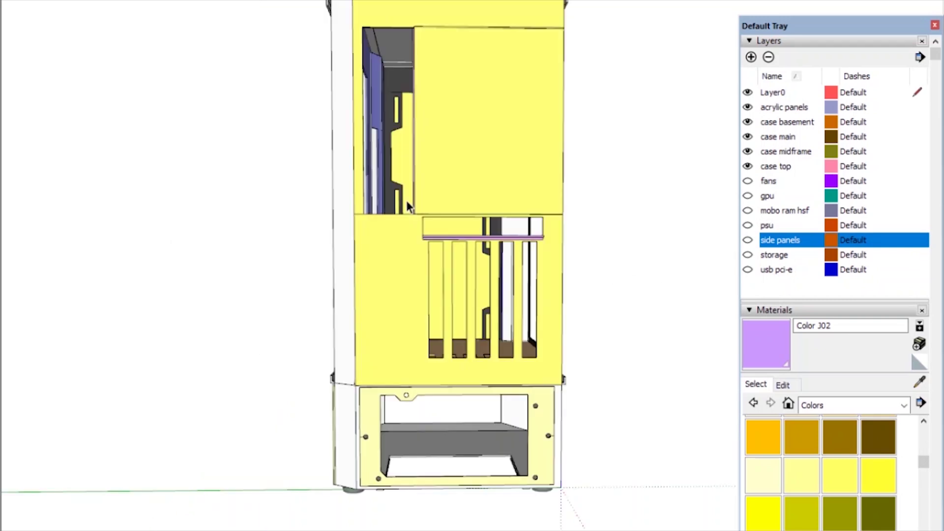
scroll(406, 200, "down", 4)
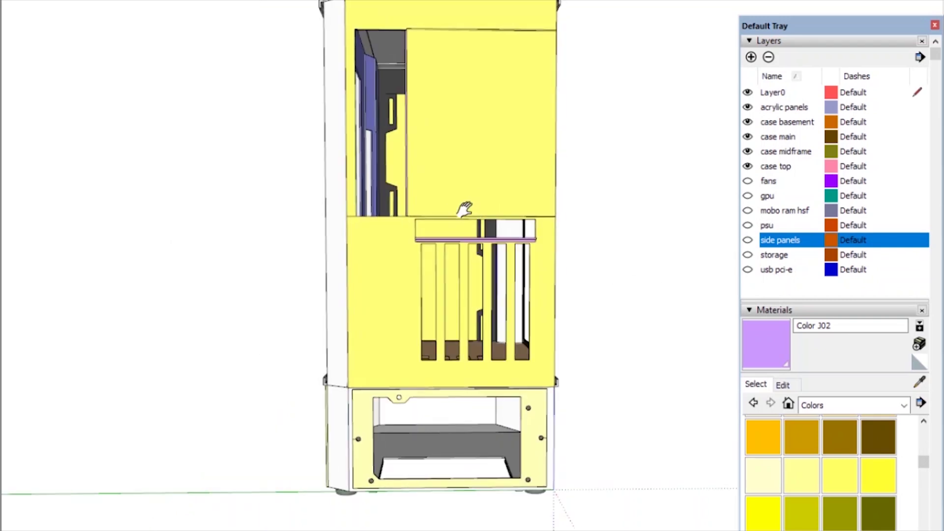
left_click(385, 223)
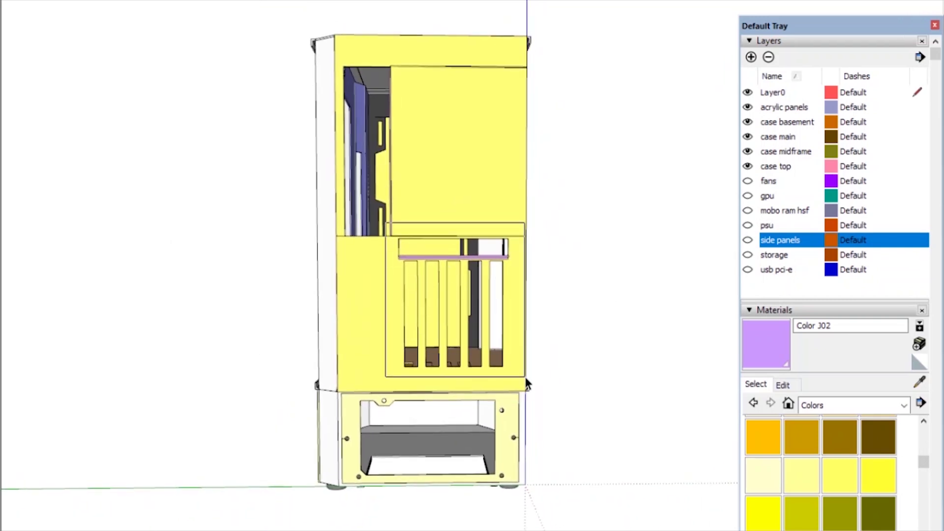
key("Escape")
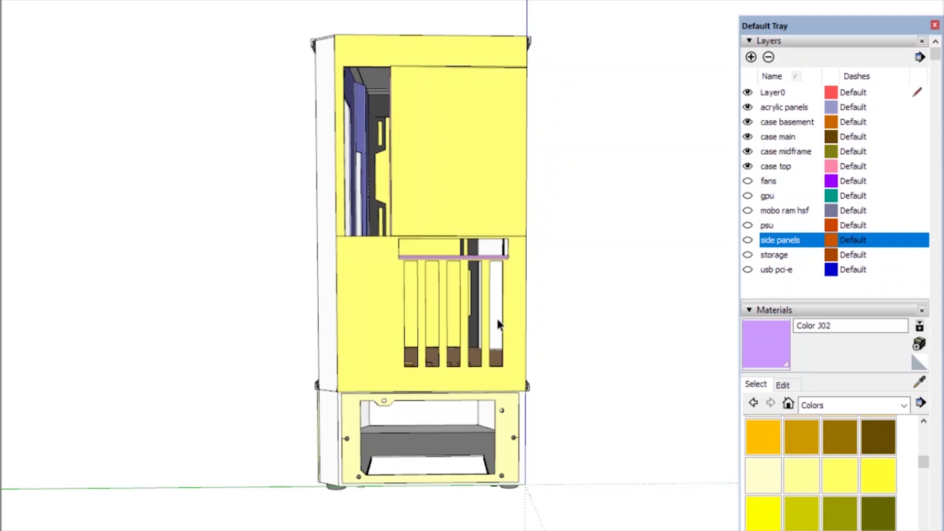
Show the mobo ram hsf and gpu layers inside the case.
middle_click_drag(528, 324, 742, 200)
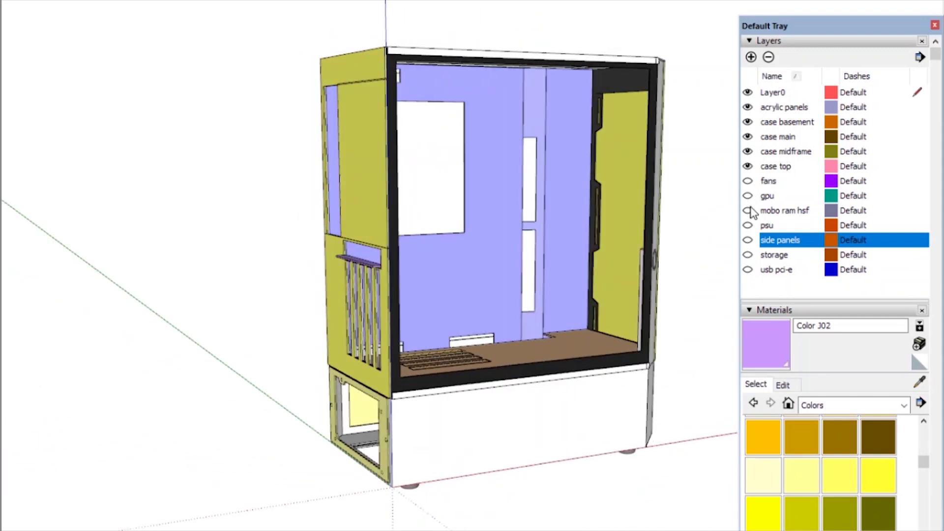
left_click(748, 210)
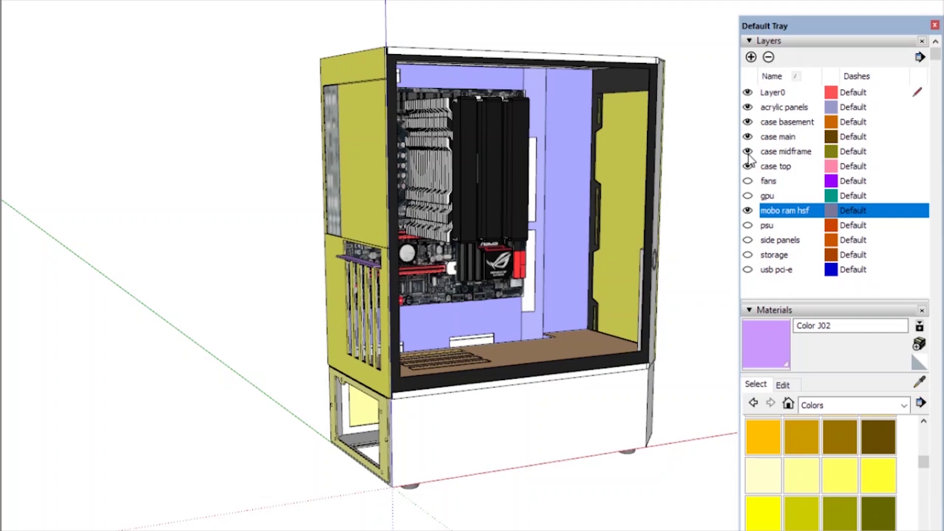
left_click(748, 196)
Examine how the graphics card and CPU cooler sit in the main compartment from both sides.
middle_click_drag(610, 272, 540, 278, "shift")
scroll(443, 285, "up", 3)
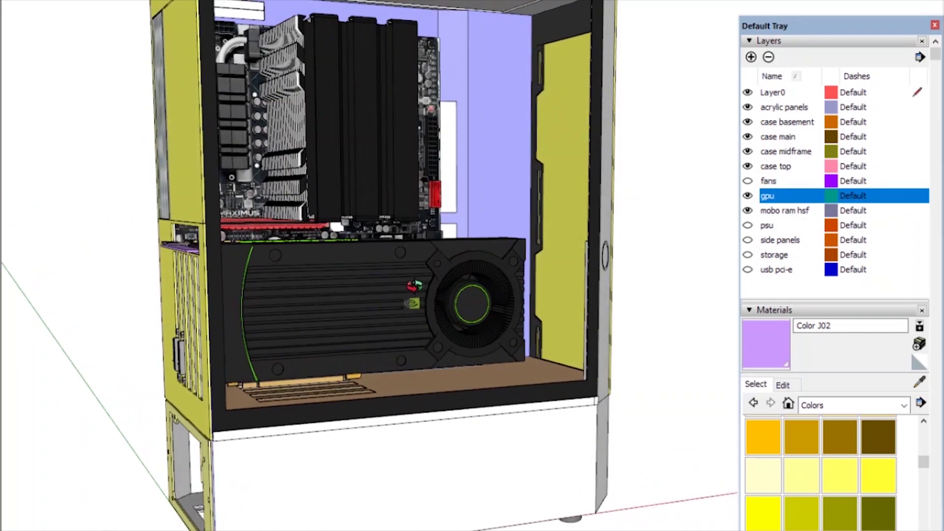
middle_click_drag(395, 285, 173, 286)
middle_click_drag(414, 92, 343, 90)
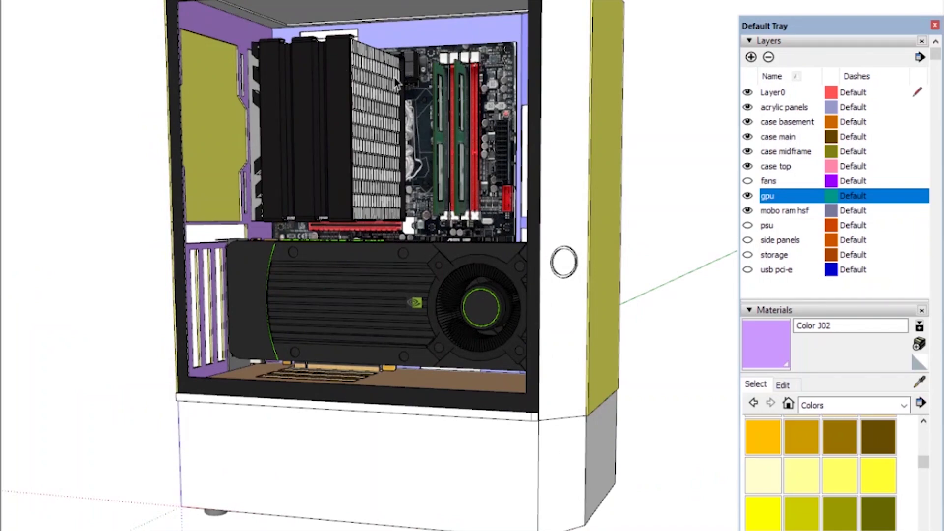
middle_click_drag(417, 248, 271, 258)
scroll(285, 231, "up", 5)
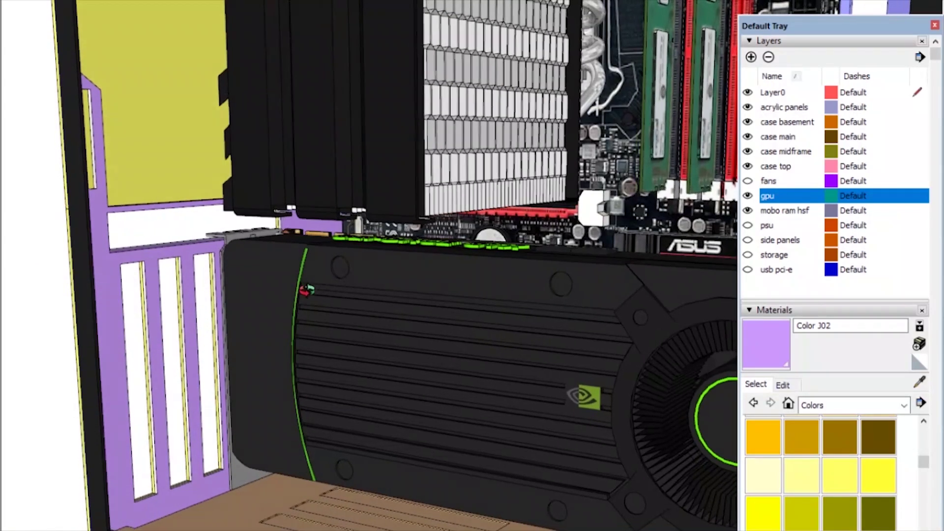
middle_click_drag(337, 281, 261, 263)
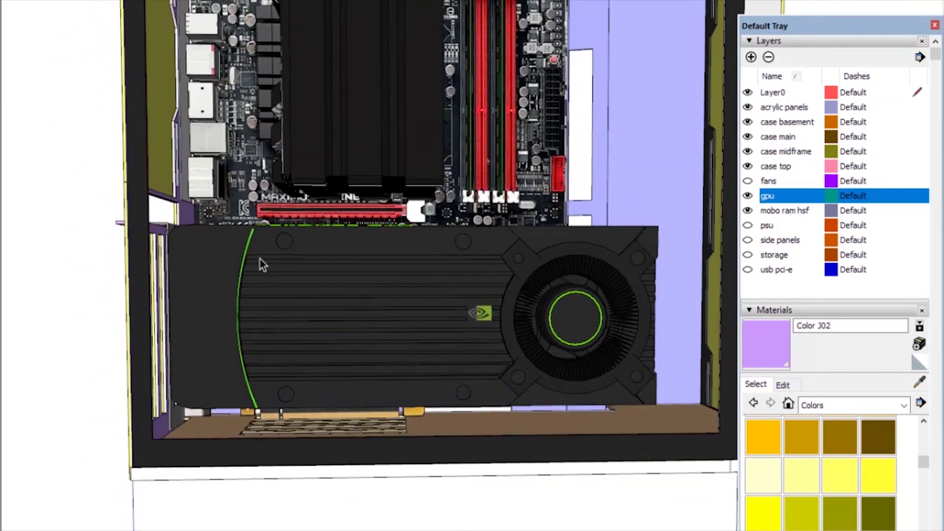
Examine the graphics card's placement below the motherboard slot and its length across the main compartment.
left_click_drag(169, 192, 675, 238)
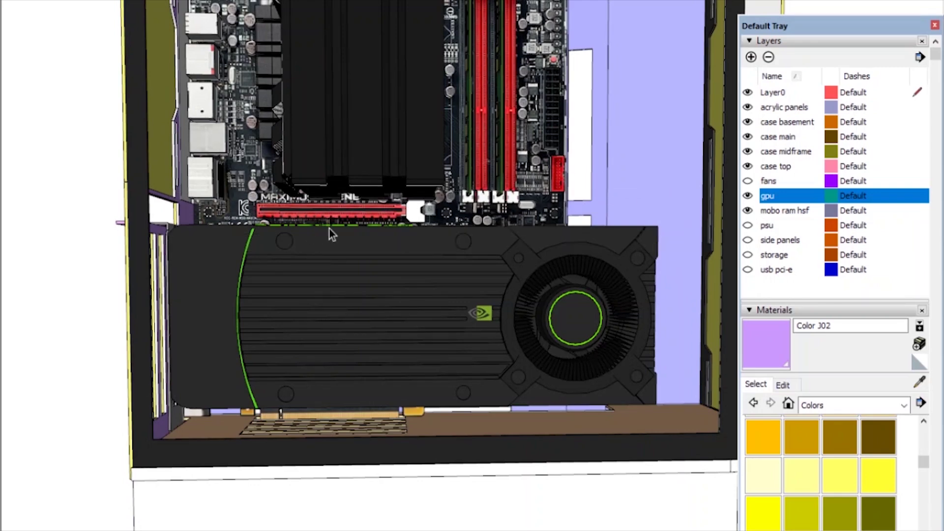
middle_click_drag(331, 231, 545, 243)
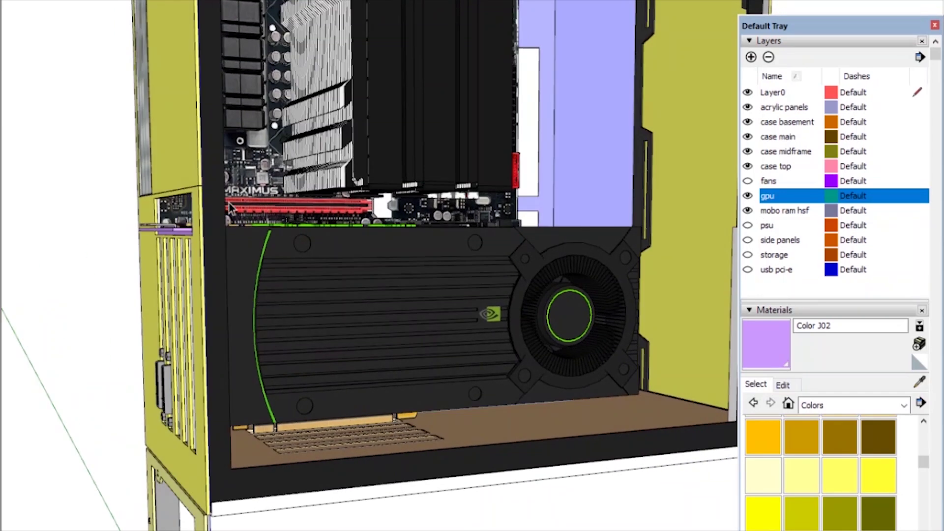
middle_click_drag(315, 210, 251, 215)
middle_click_drag(364, 225, 581, 230)
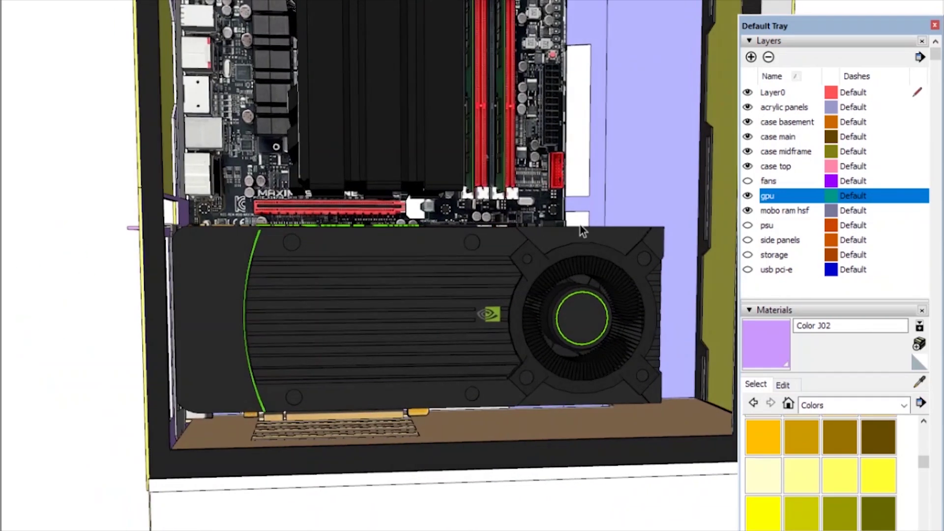
left_click_drag(272, 243, 171, 231)
middle_click_drag(683, 243, 658, 242)
left_click(657, 242)
left_click(118, 261)
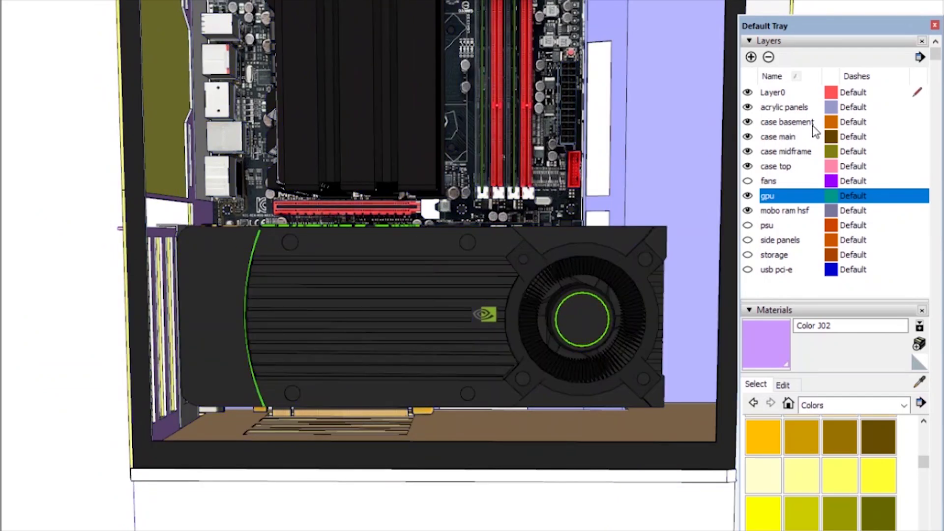
Hide the gpu and mobo ram hsf layers and view the empty case interior.
left_click(748, 196)
left_click(748, 210)
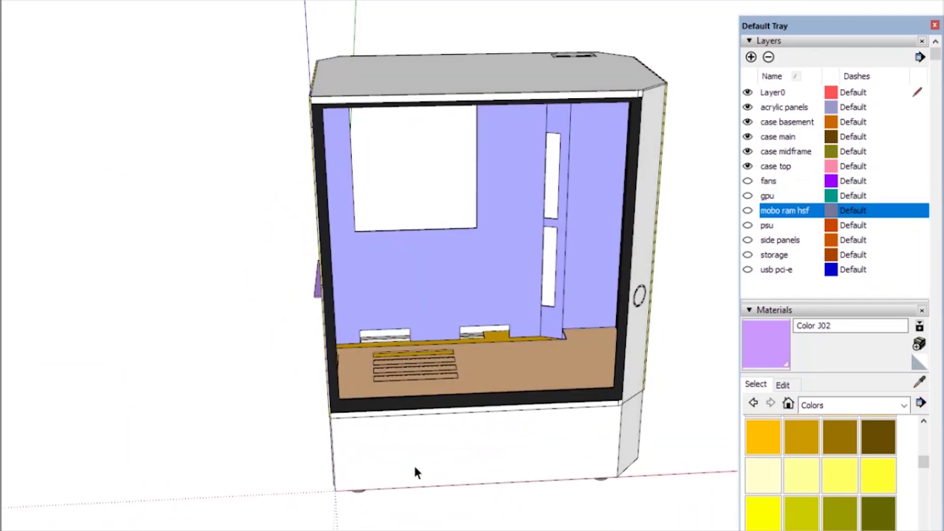
scroll(447, 363, "up", 3)
mouse_move(448, 365)
middle_mouse_down()
mouse_move(497, 428)
mouse_move(579, 362)
mouse_move(263, 305)
mouse_move(295, 361)
mouse_move(400, 385)
mouse_move(436, 437)
mouse_move(428, 354)
mouse_move(469, 418)
mouse_move(606, 467)
mouse_move(267, 267)
mouse_move(270, 308)
mouse_move(436, 364)
mouse_move(600, 305)
mouse_move(517, 374)
mouse_move(529, 351)
mouse_move(482, 342)
mouse_move(455, 304)
mouse_move(461, 312)
middle_mouse_up()
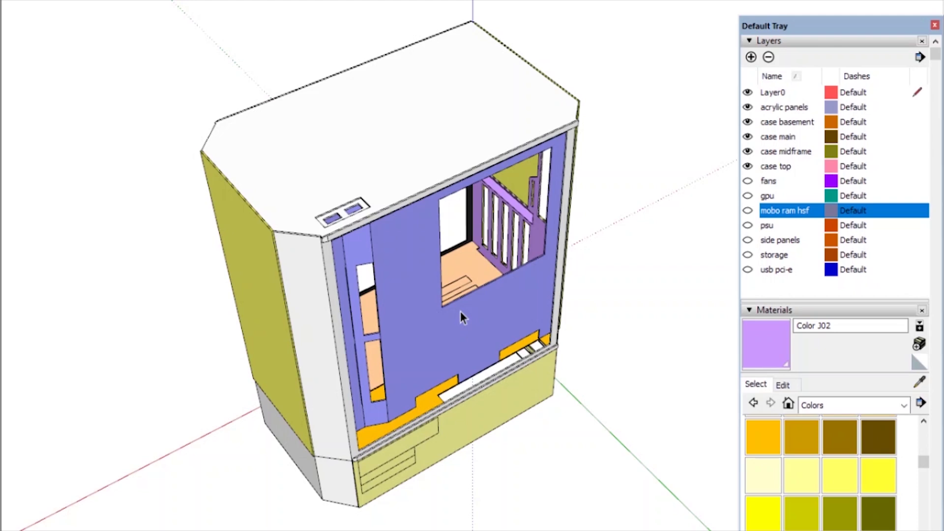
Select the large yellow panel on the upper rear of the case, above the expansion slots.
middle_click_drag(461, 311, 158, 260)
middle_click_drag(571, 315, 497, 266)
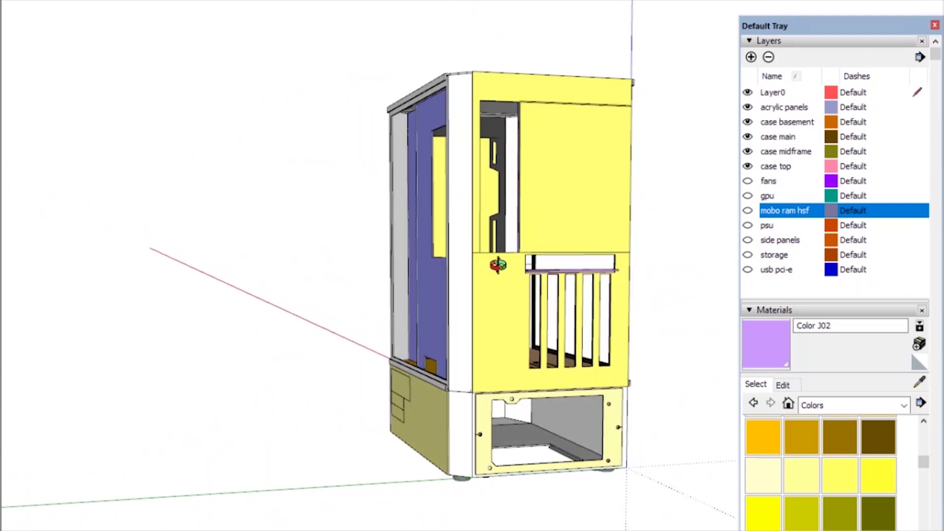
middle_click_drag(603, 328, 411, 282, "shift")
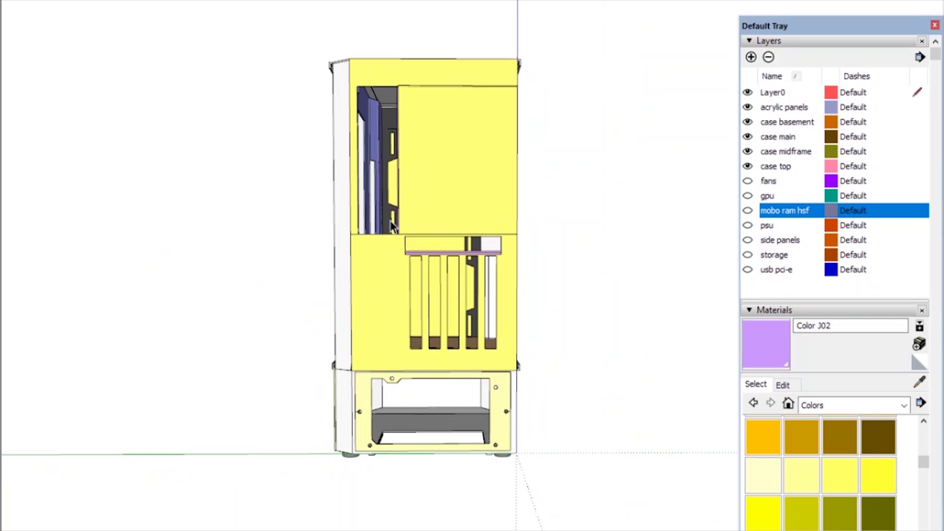
scroll(412, 234, "up", 3)
scroll(412, 234, "down", 3)
scroll(441, 130, "up", 1)
left_click(452, 135)
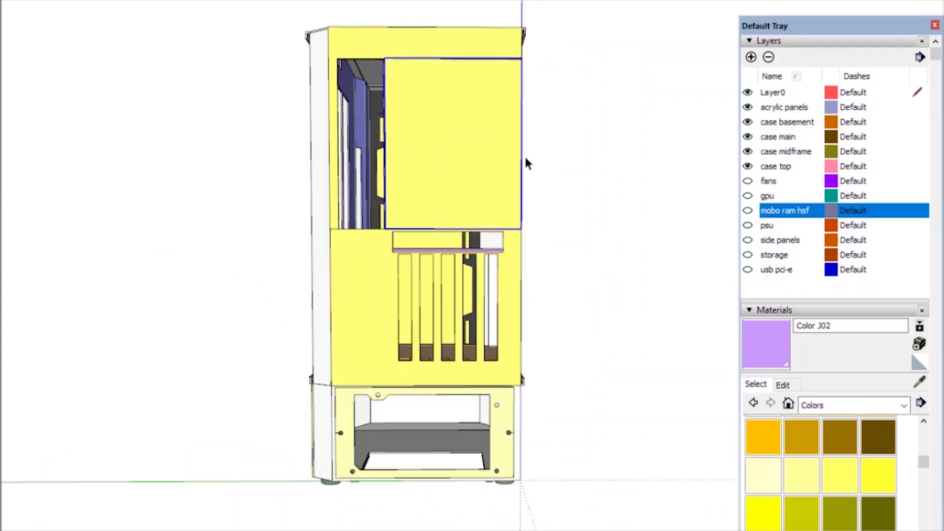
middle_click_drag(466, 178, 475, 187, "shift")
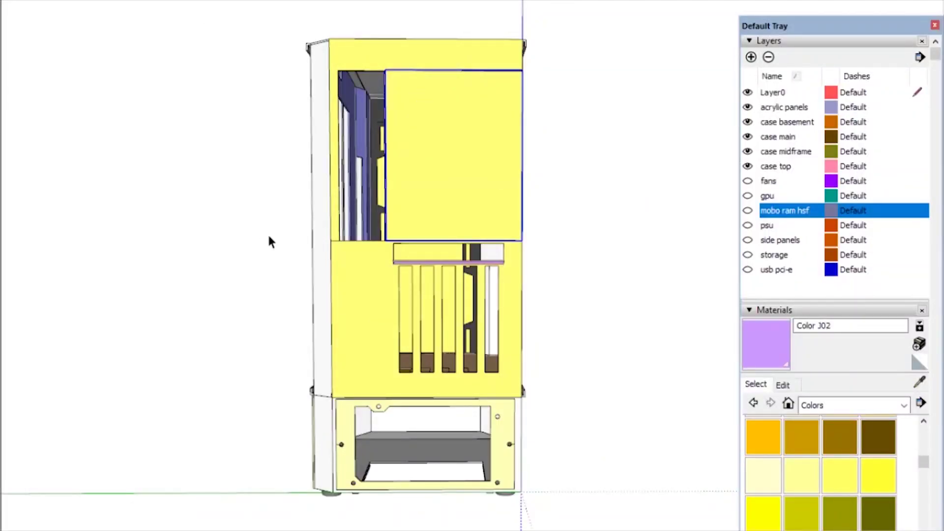
Examine the blue midframe panel and its cutouts from the rear corner and the back side of the case.
mouse_move(316, 238)
middle_mouse_down()
mouse_move(413, 331)
mouse_move(357, 338)
middle_mouse_up()
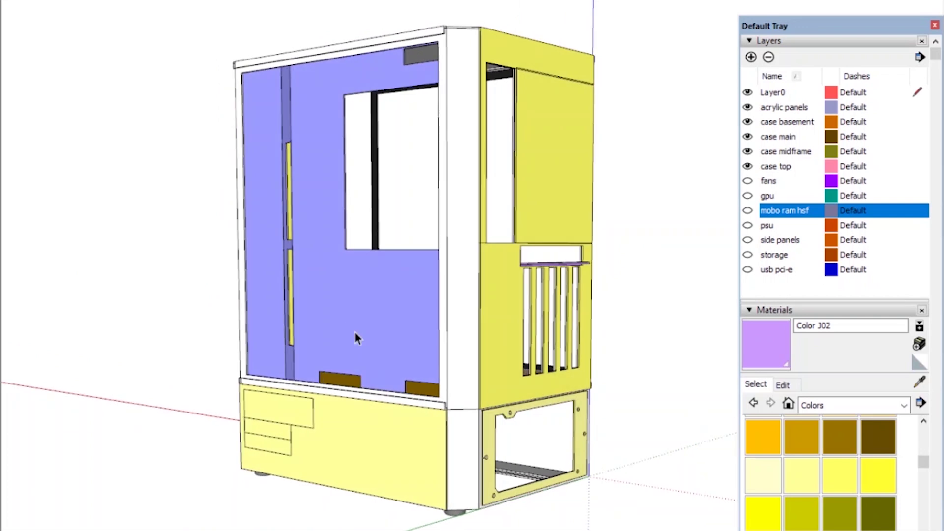
mouse_move(355, 332)
middle_mouse_down()
mouse_move(468, 476)
mouse_move(481, 438)
mouse_move(479, 353)
mouse_move(495, 397)
middle_mouse_up()
middle_click_drag(394, 296, 506, 246)
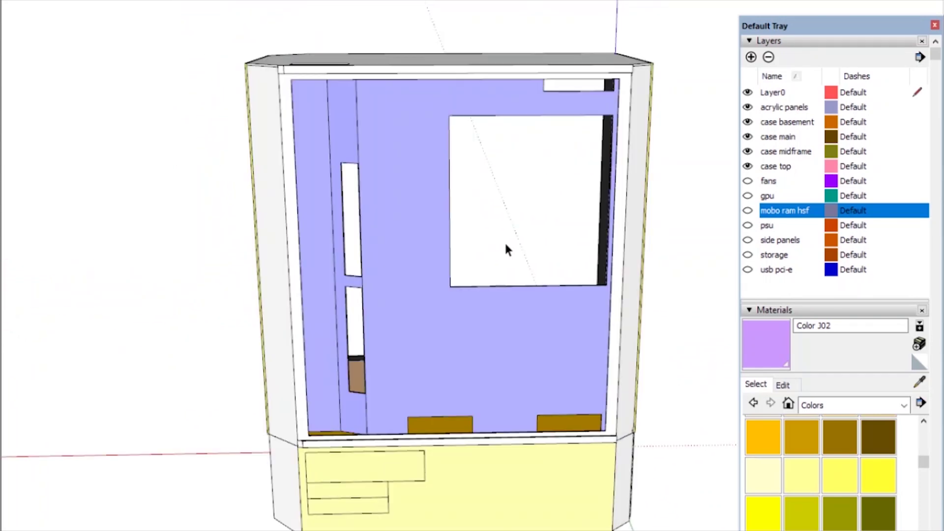
mouse_move(501, 335)
middle_mouse_down()
mouse_move(462, 403)
mouse_move(456, 393)
middle_mouse_up()
middle_click_drag(468, 184, 475, 188)
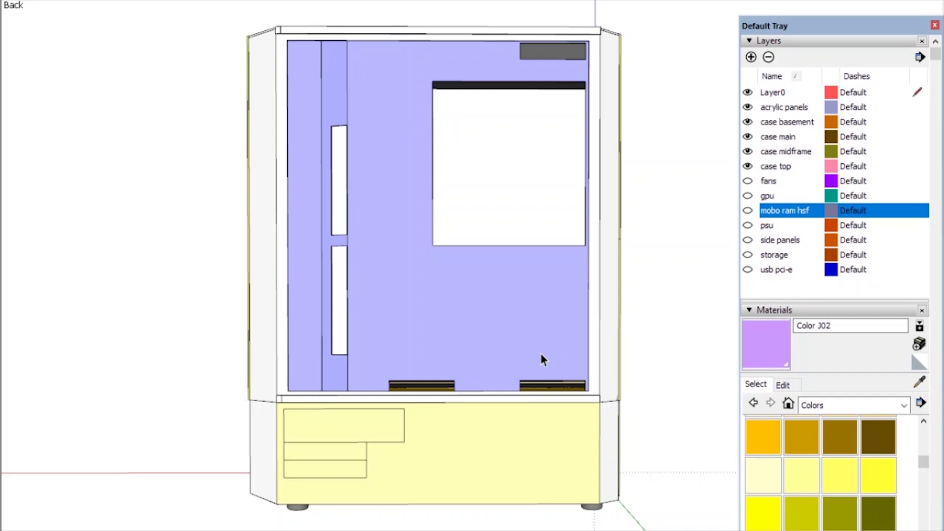
middle_click_drag(295, 357, 508, 345)
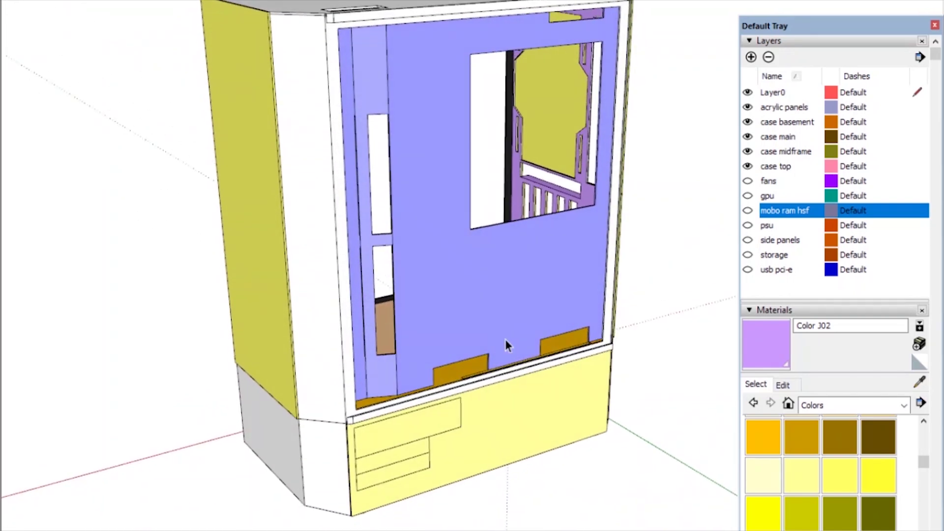
Hide the case basement, case midframe and acrylic panels layers.
left_click(784, 108)
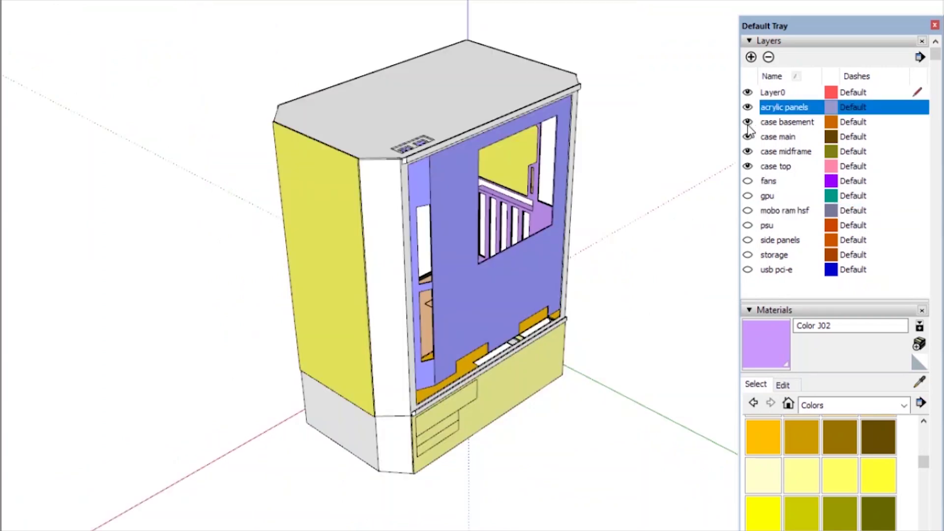
left_click(747, 121)
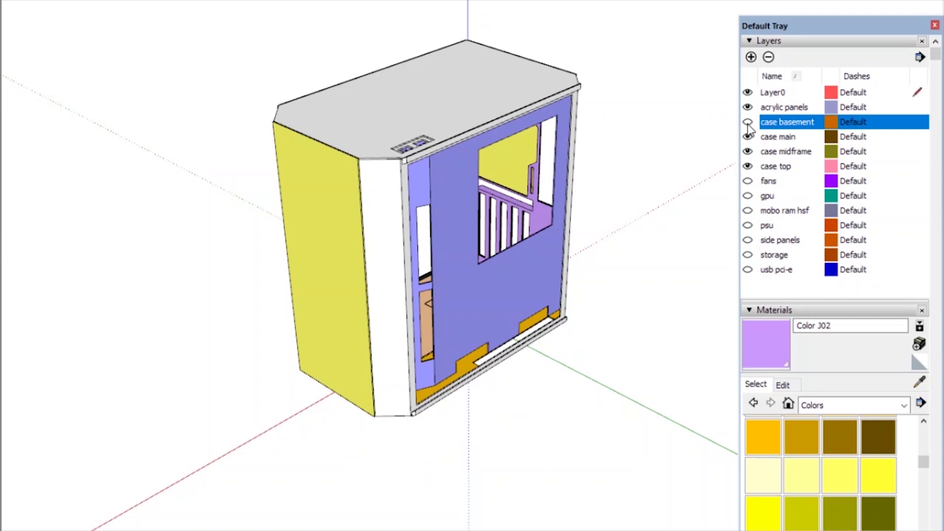
left_click(748, 151)
middle_click_drag(526, 341, 488, 272)
scroll(492, 276, "up", 2)
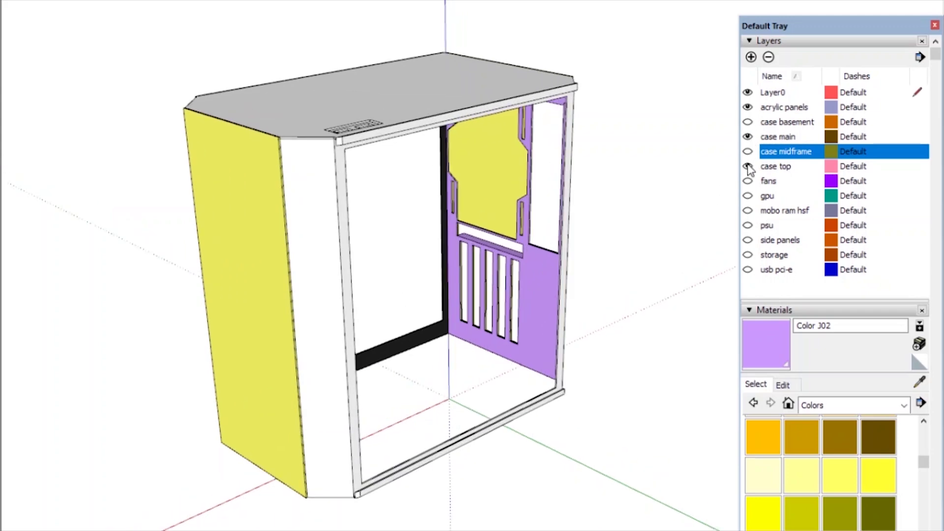
left_click(747, 107)
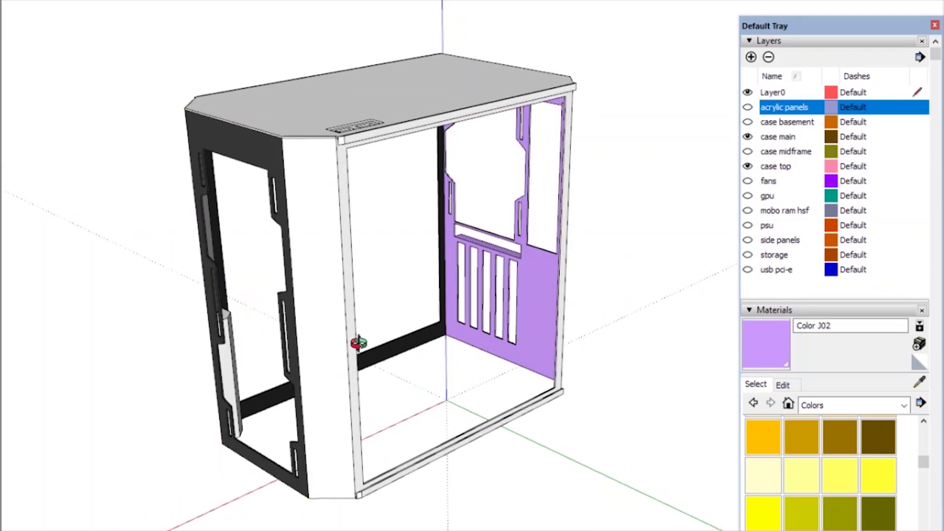
Open the case main group for editing at the purple rear panel.
middle_click_drag(354, 344, 421, 270)
scroll(422, 261, "up", 6)
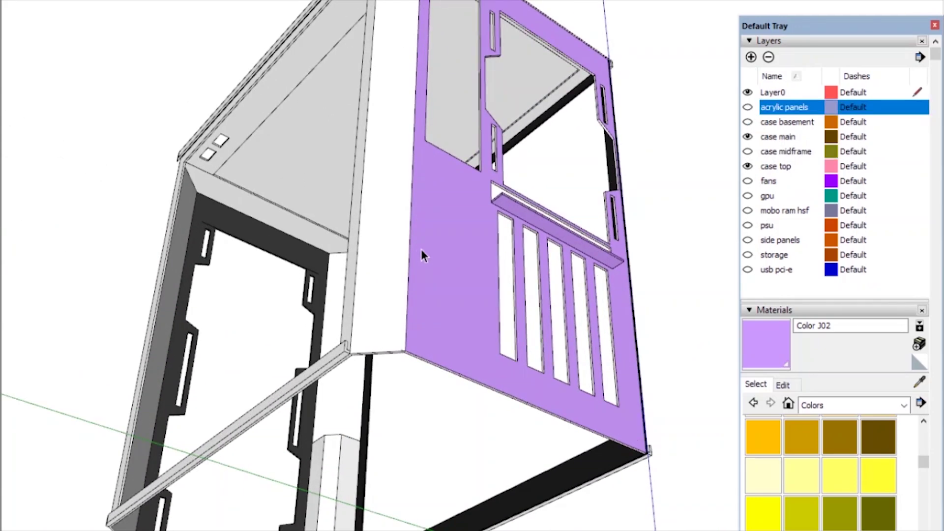
middle_click_drag(481, 261, 531, 352)
double_click(529, 346)
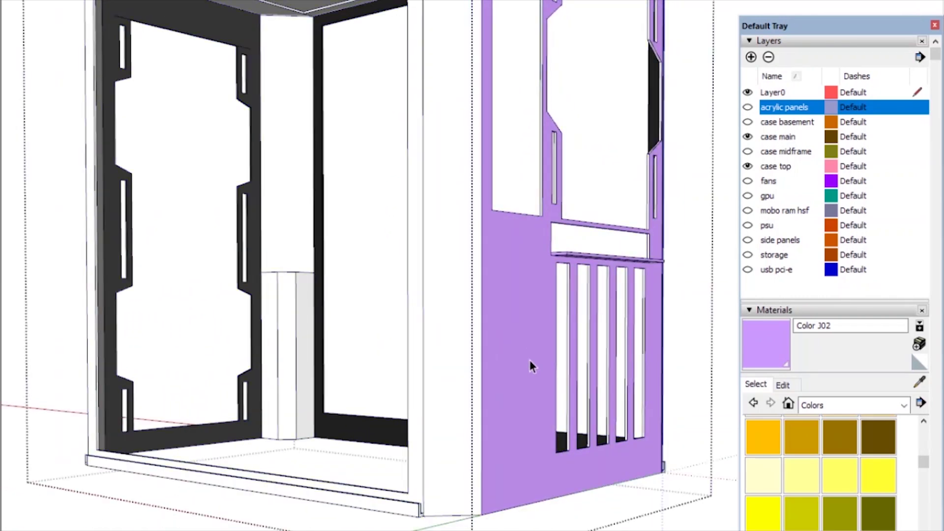
Copy the purple rear panel with the Move tool and place the copy outside, behind the case frame.
left_click(527, 361)
scroll(524, 361, "down", 5)
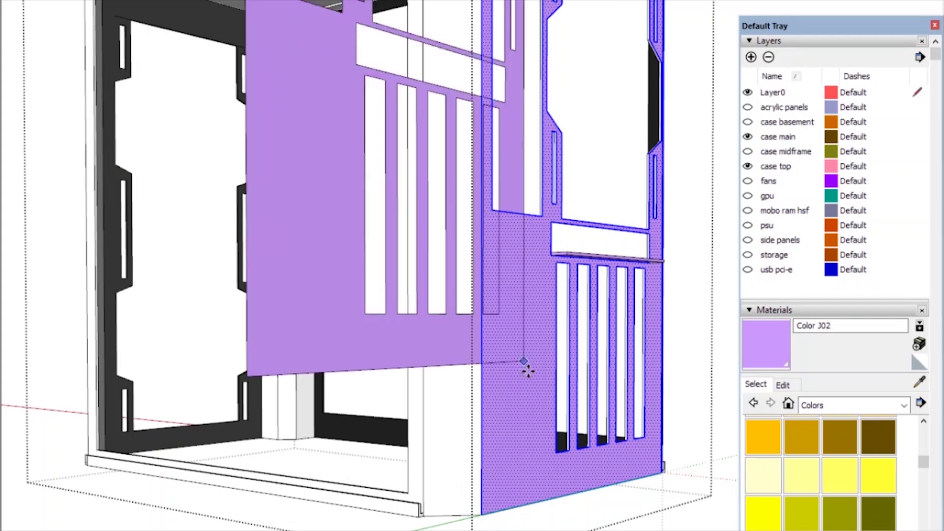
key("m")
key("ctrl")
left_click(572, 411)
left_click(628, 451)
middle_click_drag(628, 451, 682, 434)
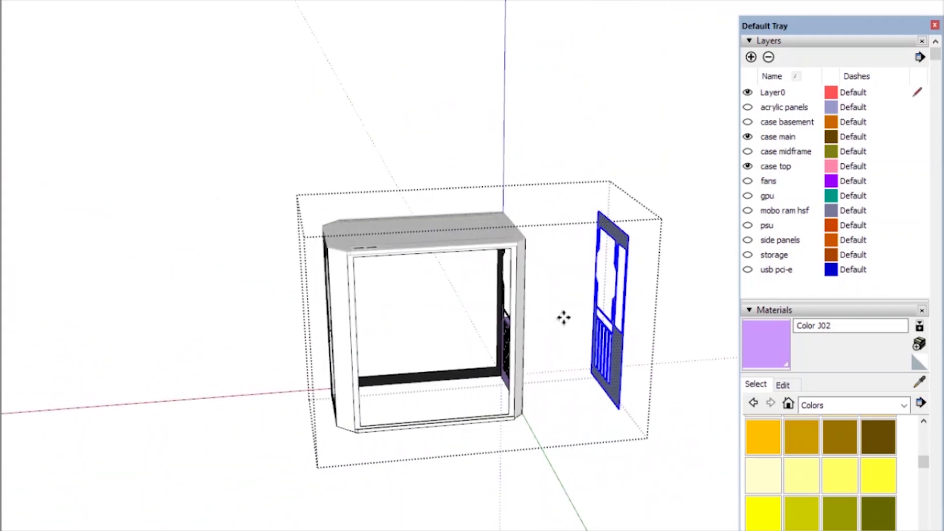
scroll(562, 318, "up", 3)
middle_click_drag(563, 318, 236, 448)
left_click(634, 374)
key("space")
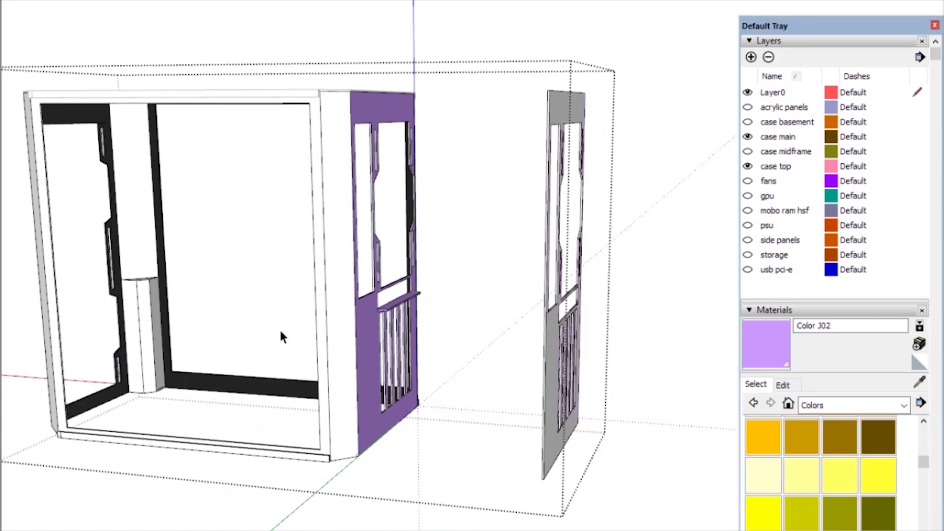
Select the copied rear panel standing apart from the case and paint it with the purple Color J02.
mouse_move(354, 375)
middle_mouse_down()
mouse_move(411, 368)
mouse_move(477, 382)
mouse_move(294, 333)
mouse_move(473, 348)
middle_mouse_up()
scroll(531, 181, "down", 2)
middle_click_drag(587, 219, 514, 104)
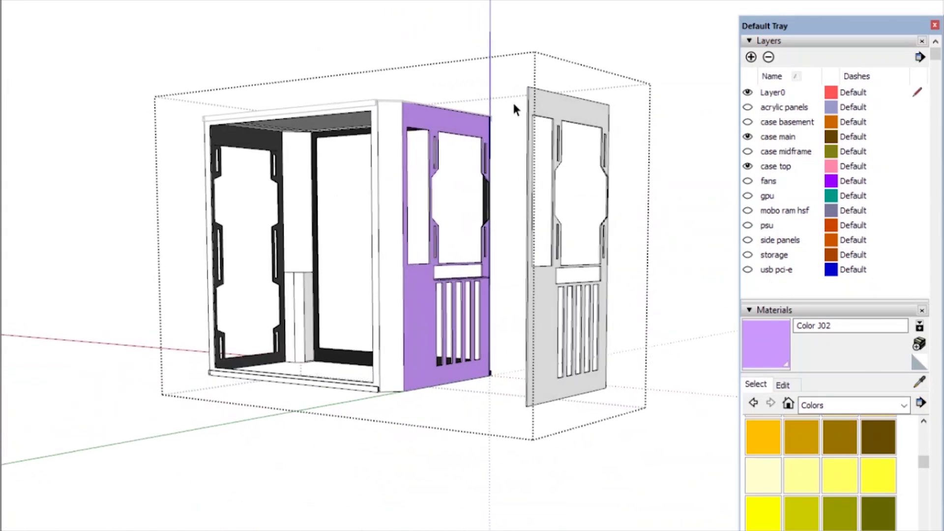
mouse_move(387, 397)
middle_mouse_down()
mouse_move(424, 407)
mouse_move(401, 366)
middle_mouse_up()
mouse_move(593, 349)
middle_mouse_down()
mouse_move(499, 320)
mouse_move(533, 386)
mouse_move(659, 388)
middle_mouse_up()
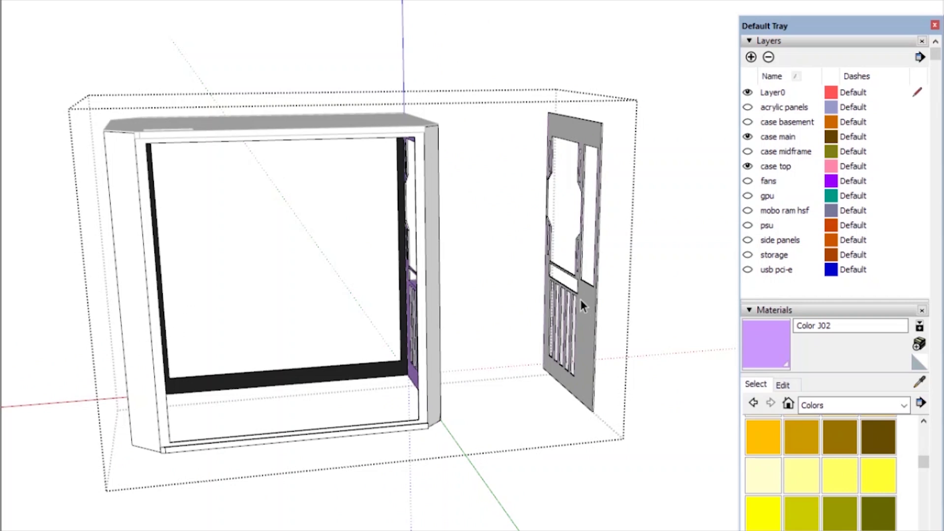
mouse_move(580, 299)
middle_mouse_down()
mouse_move(542, 281)
mouse_move(610, 202)
middle_mouse_up()
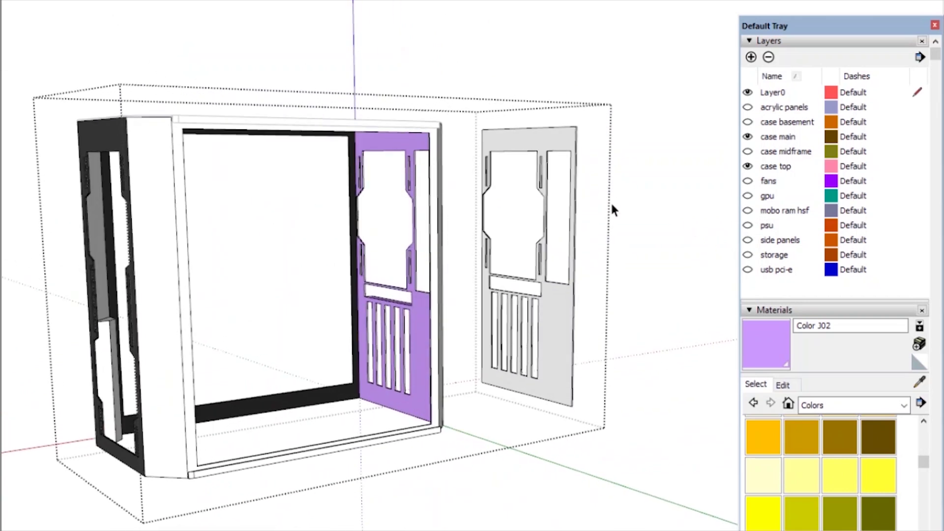
left_click_drag(609, 347, 654, 445)
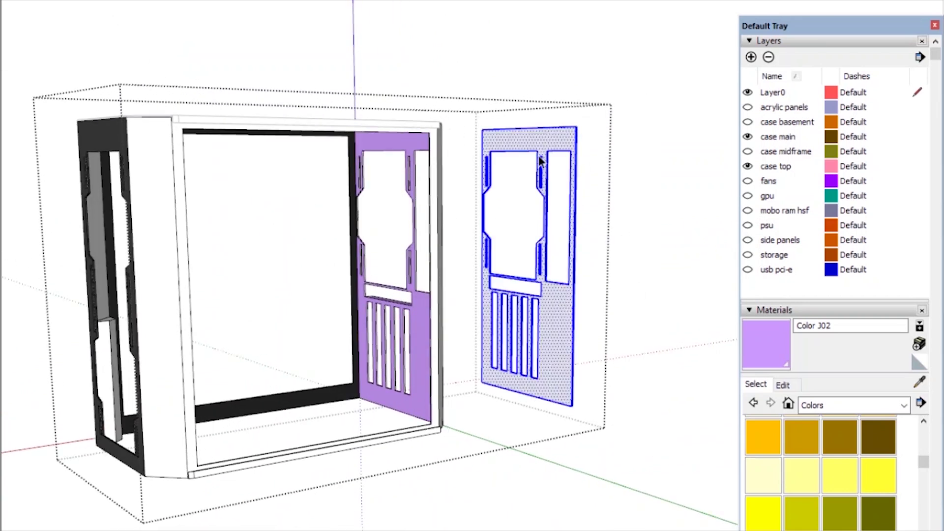
scroll(571, 339, "up", 2)
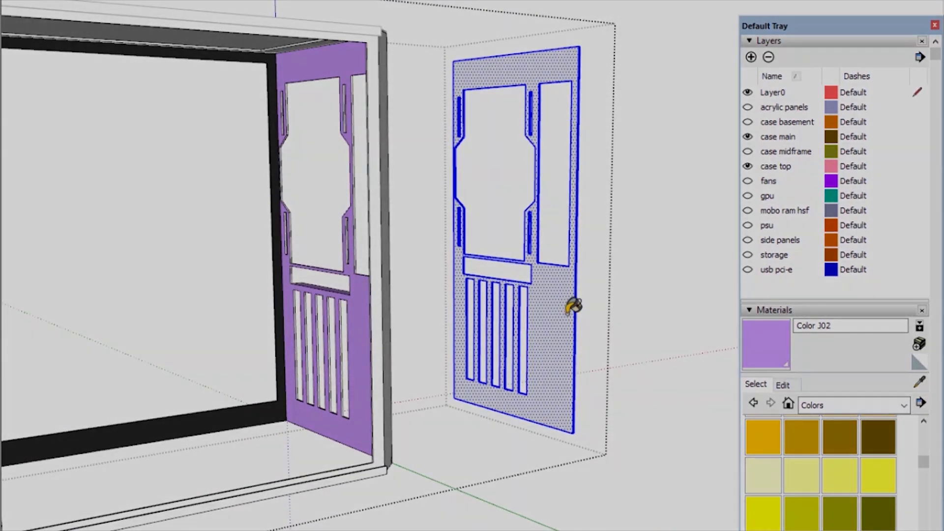
left_click(568, 315)
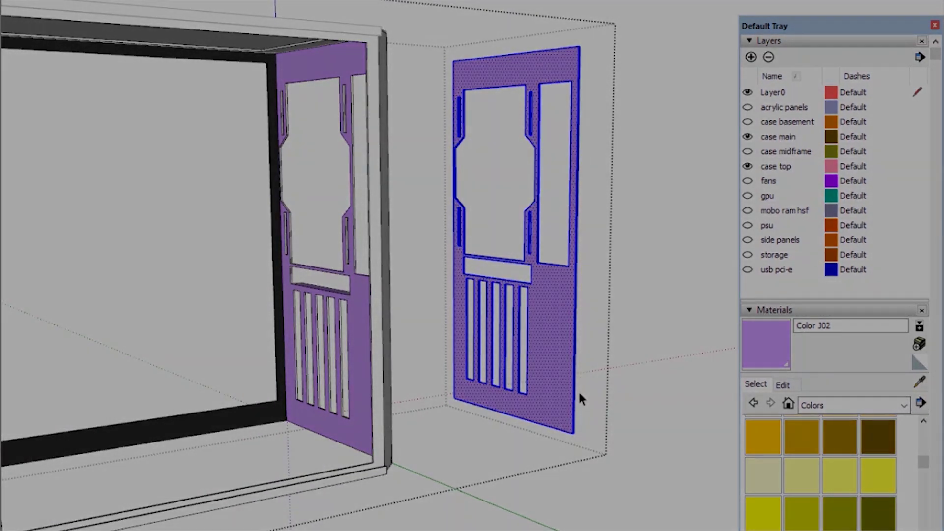
middle_click_drag(577, 390, 601, 389)
left_click(642, 355)
triple_click(550, 337)
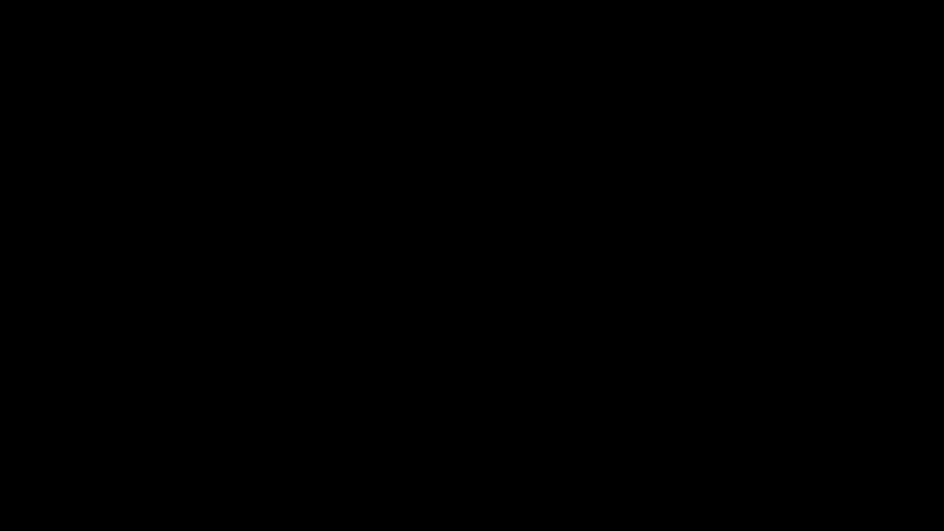
Show the case basement, case main, case midframe, case top, acrylic panels and fans layers.
left_click(747, 121)
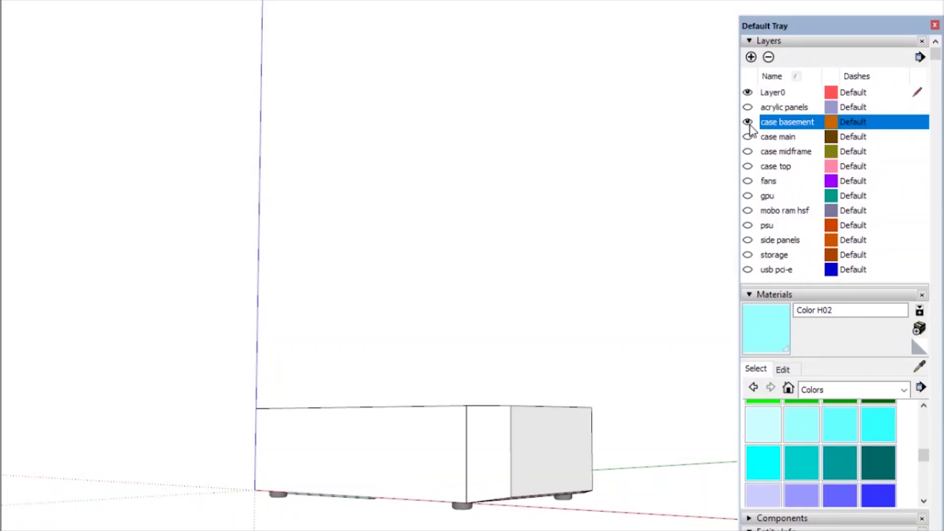
left_click(748, 136)
left_click(747, 151)
left_click(747, 166)
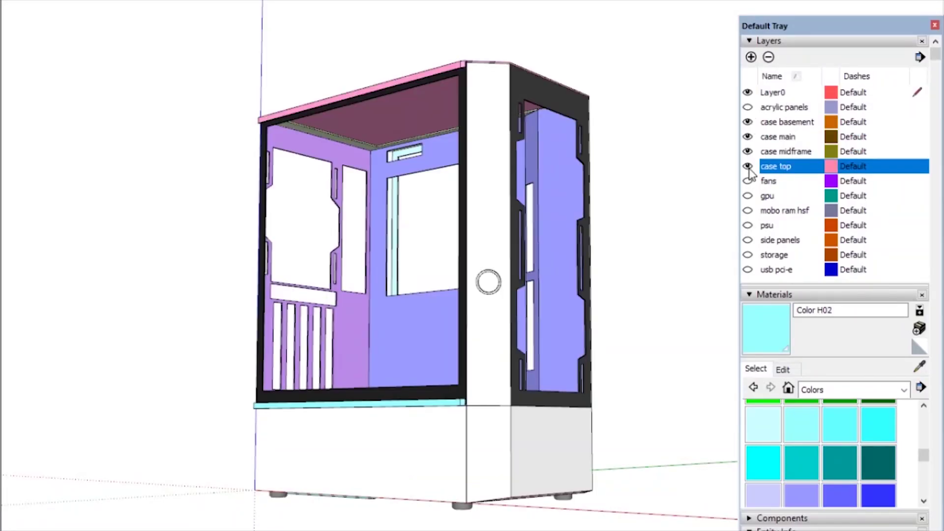
left_click(748, 106)
left_click(748, 180)
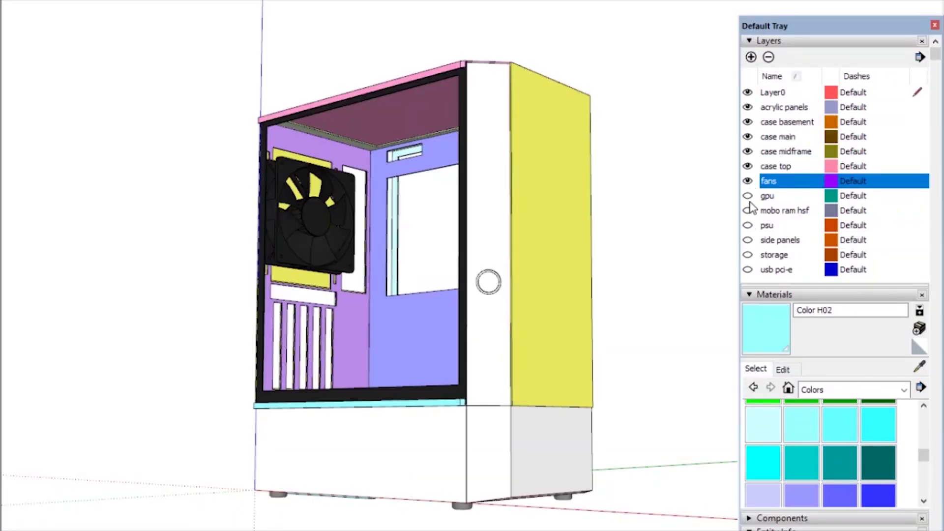
Show the mobo ram hsf, gpu, psu, side panels and usb pci-e layers to complete the assembled case.
left_click(747, 210)
left_click(748, 196)
left_click(747, 225)
left_click(747, 240)
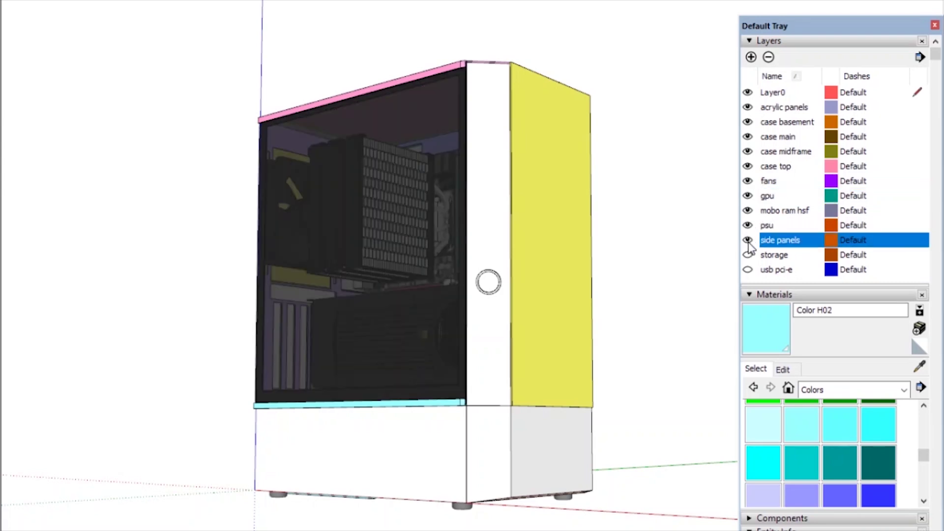
left_click(748, 269)
middle_click_drag(551, 177, 678, 276)
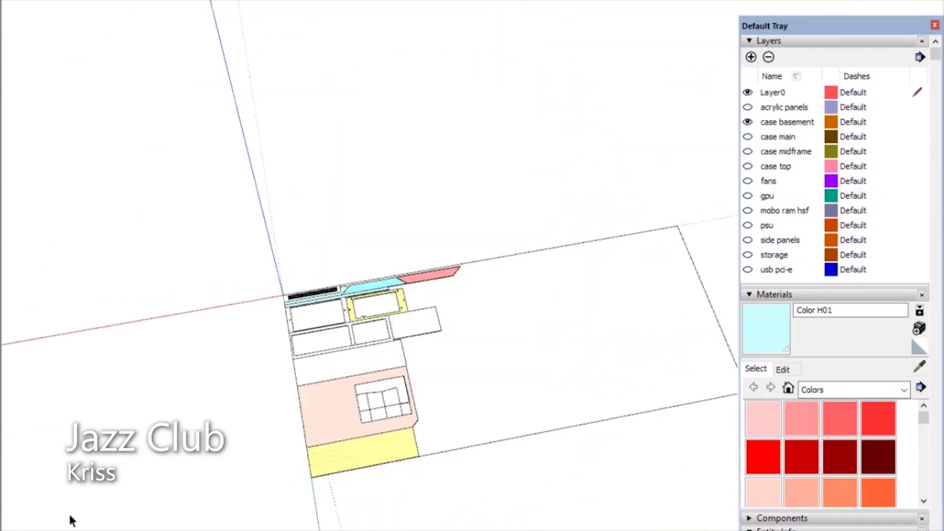
Select the row of four large flat panels and move them together beside the sheet holding the other cut parts.
scroll(463, 446, "up", 5)
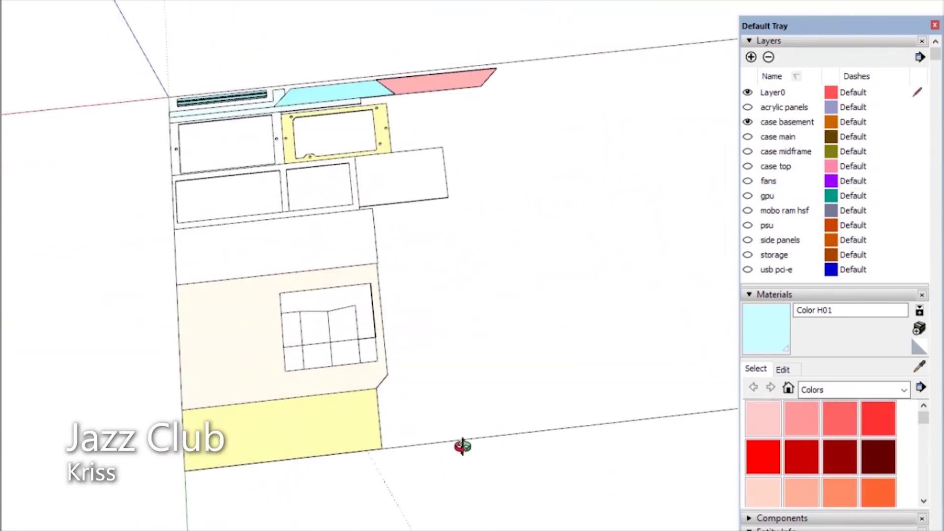
middle_click_drag(462, 446, 485, 141)
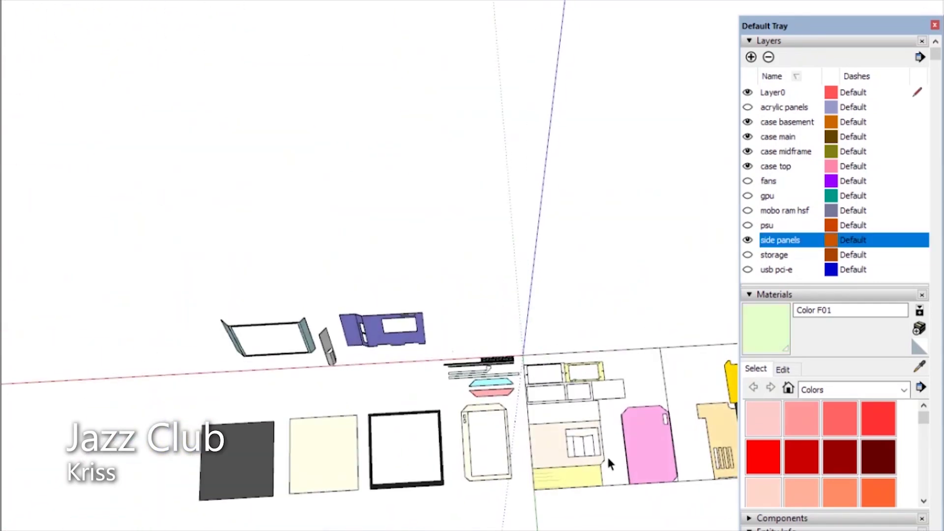
middle_click_drag(565, 494, 521, 429, "shift")
left_click_drag(469, 427, 145, 358)
left_click(205, 393)
middle_click_drag(548, 490, 459, 461, "shift")
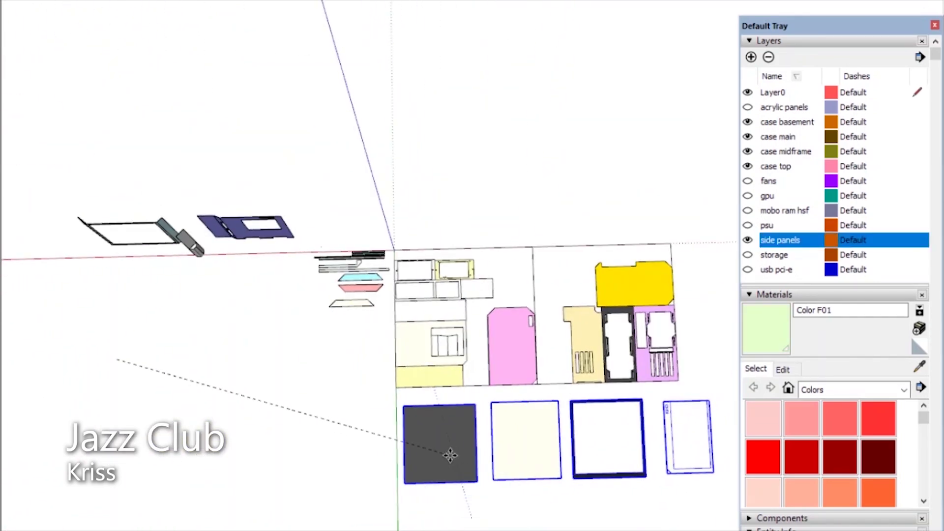
left_click(451, 455)
scroll(492, 305, "up", 3)
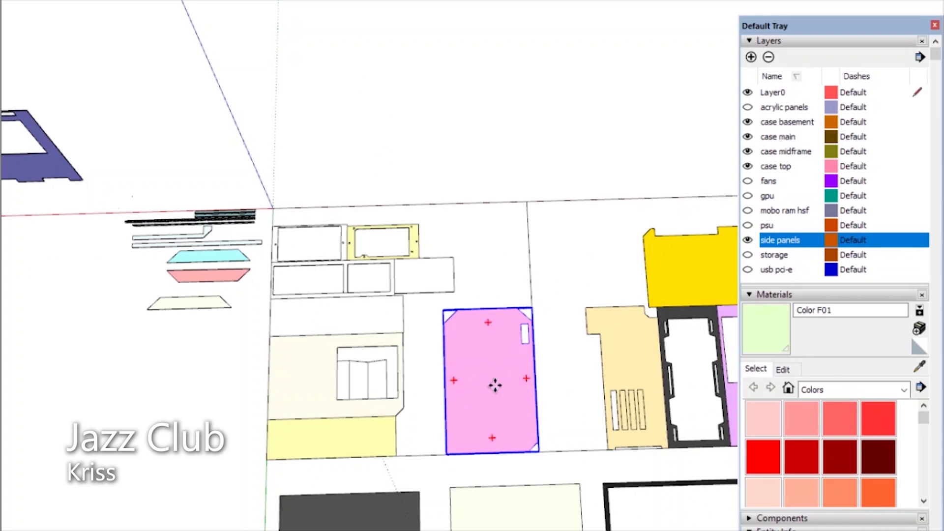
Move the pink panel along the sheet toward the tan slotted panel.
left_click(495, 385)
left_click(550, 384)
middle_click_drag(550, 384, 537, 238)
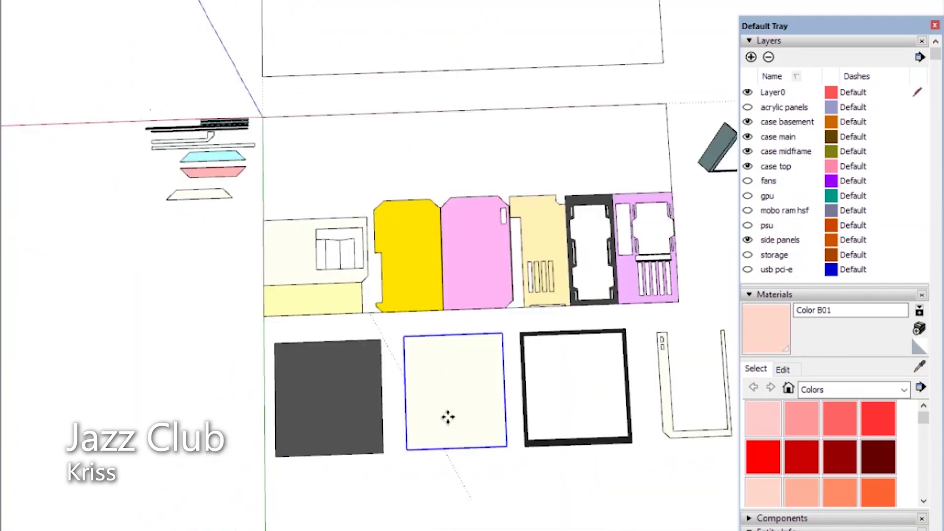
Move the cream square panel into the sheet's corner at the origin, next to the basement parts.
left_click(405, 449)
scroll(305, 169, "up", 1)
left_click(255, 227)
scroll(291, 206, "down", 2)
scroll(196, 162, "up", 2)
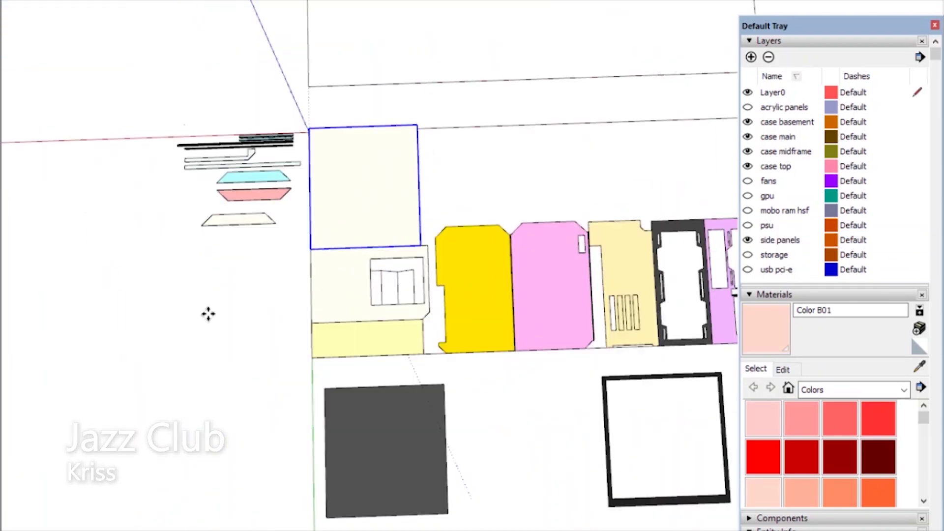
Rotate the cream square panel in the sheet's corner about its center.
key("space")
scroll(209, 313, "down", 3)
middle_click_drag(209, 314, 265, 276)
middle_click_drag(384, 295, 290, 315)
scroll(290, 314, "up", 5)
middle_click_drag(359, 280, 442, 319)
key("m")
left_click(519, 153)
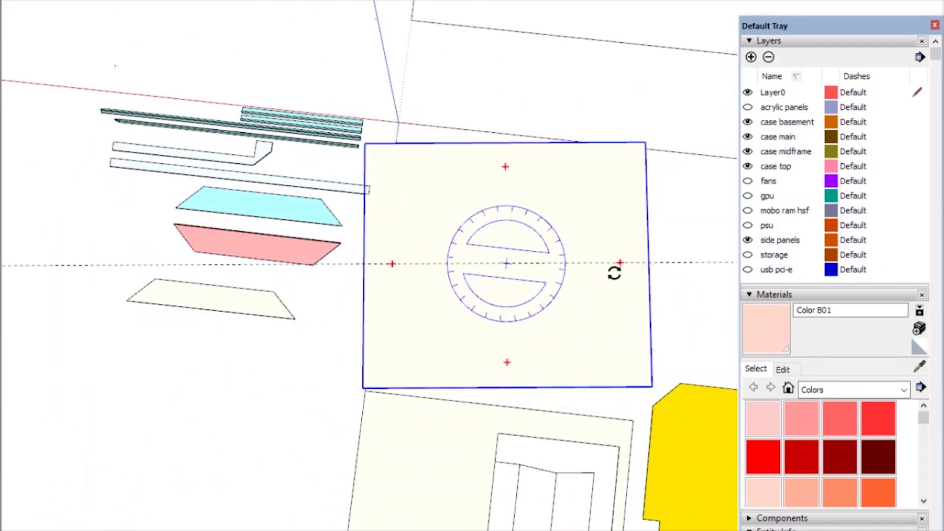
left_click(625, 276)
middle_click_drag(305, 393, 421, 344)
scroll(438, 348, "down", 1)
middle_click_drag(658, 309, 561, 323)
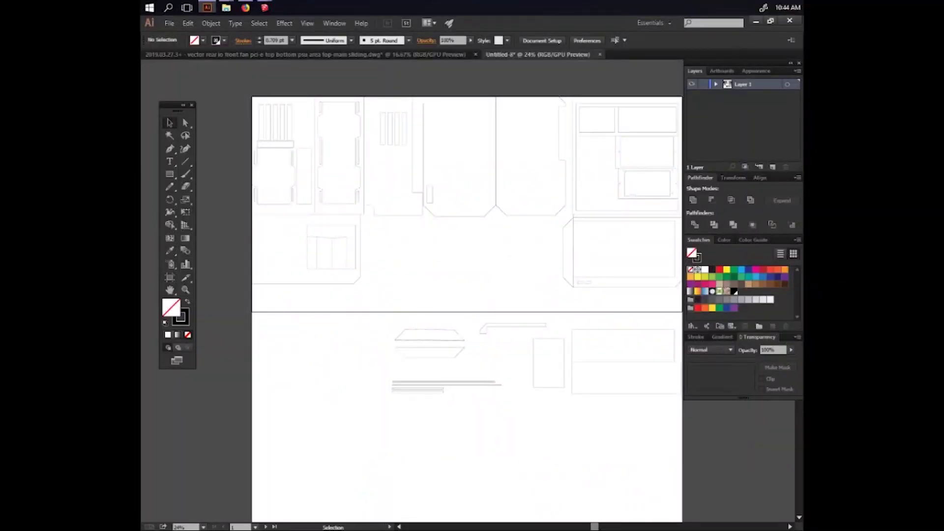
Move all the panel outlines together so they align with the upper-left corner of the artboard.
key("ctrl+a")
scroll(304, 159, "up", 1)
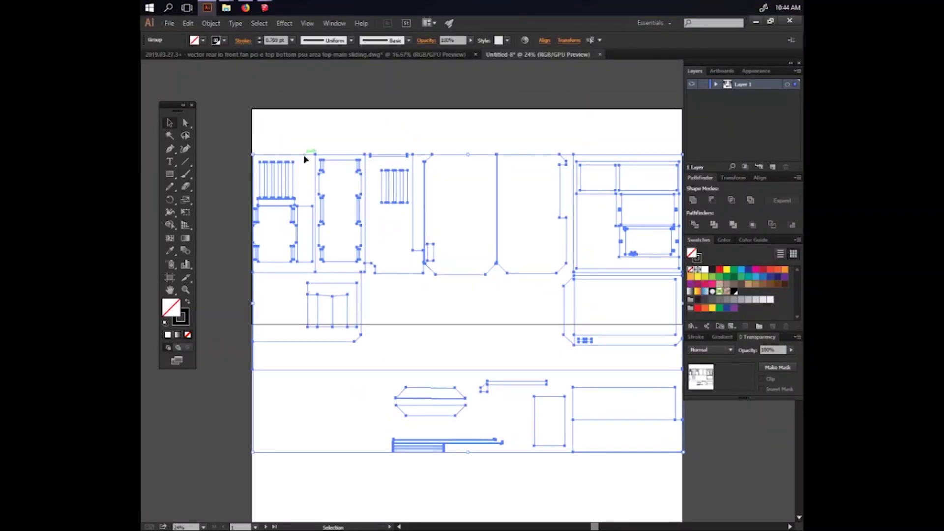
left_click_drag(304, 159, 314, 125)
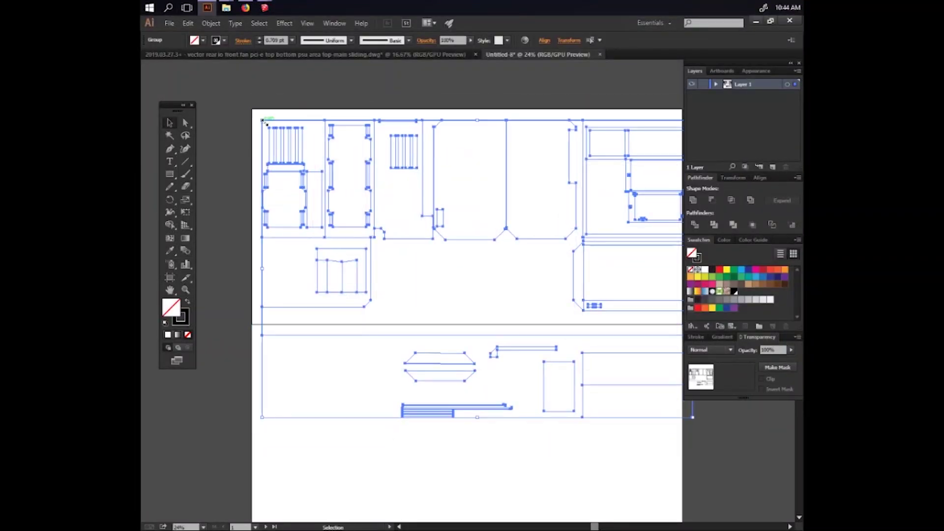
scroll(244, 101, "up", 7, "alt")
left_click_drag(411, 256, 303, 192)
left_click(264, 174)
scroll(443, 263, "down", 10, "alt")
scroll(470, 292, "up", 6, "alt")
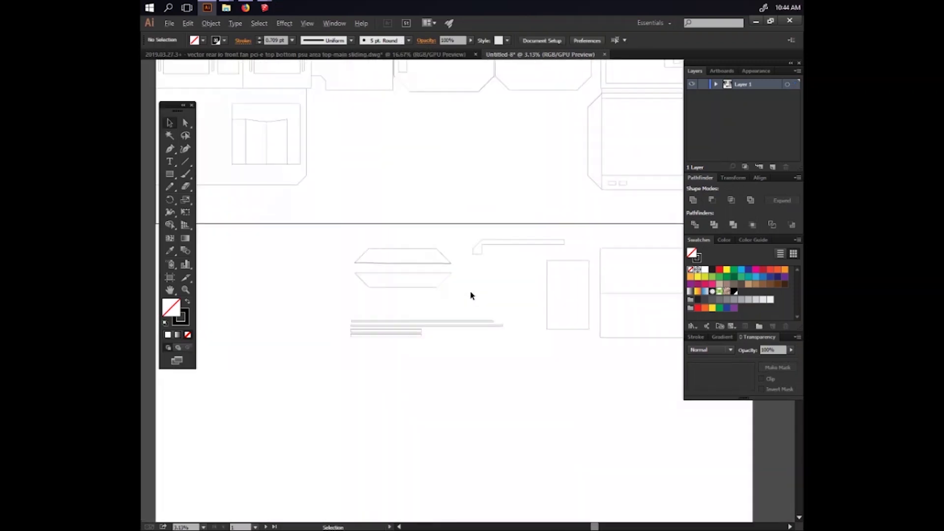
scroll(471, 295, "down", 2, "alt")
scroll(468, 230, "up", 1, "alt")
left_click_drag(466, 211, 453, 236)
Try to shift the tiled print placement to X 0.2 in with Tile Full Pages scaling on A4.
key("ctrl+p")
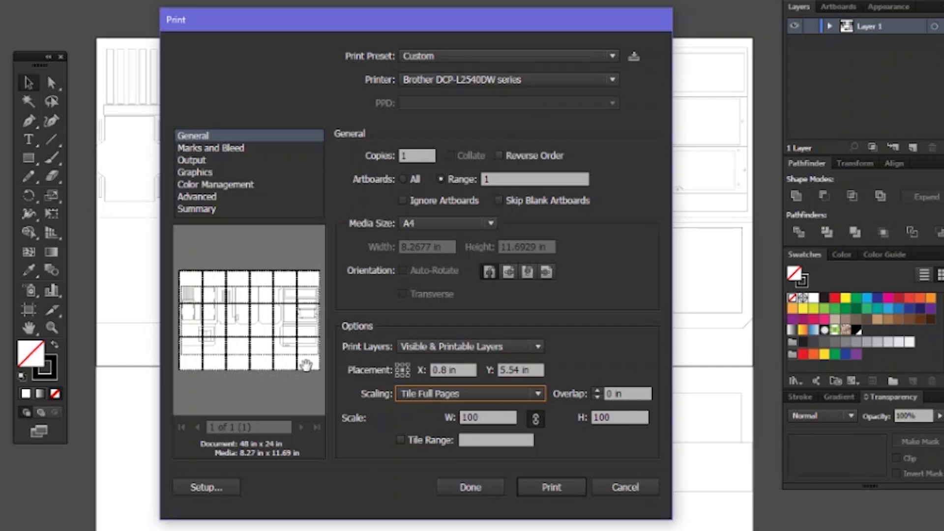
left_click_drag(470, 370, 432, 370)
type("0.2")
left_click(537, 393)
left_click(584, 374)
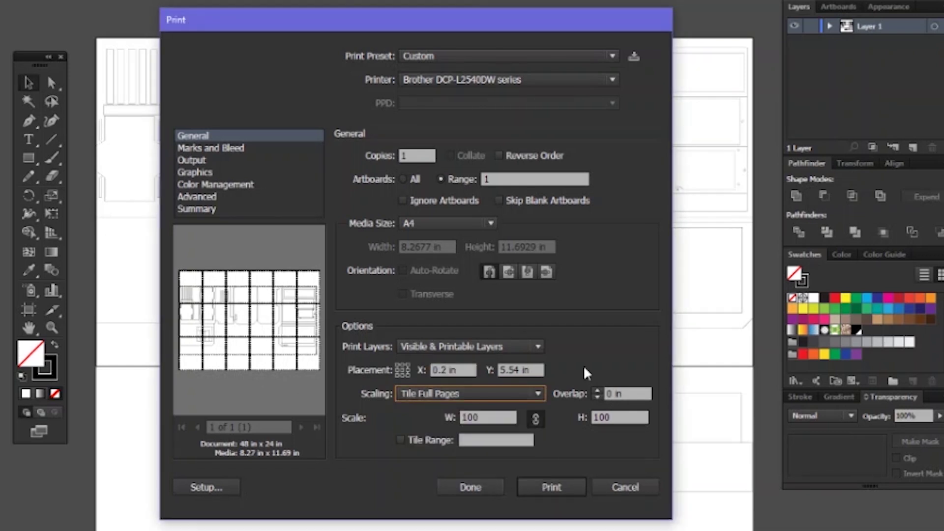
left_click(445, 370)
key("Return")
left_click(565, 352)
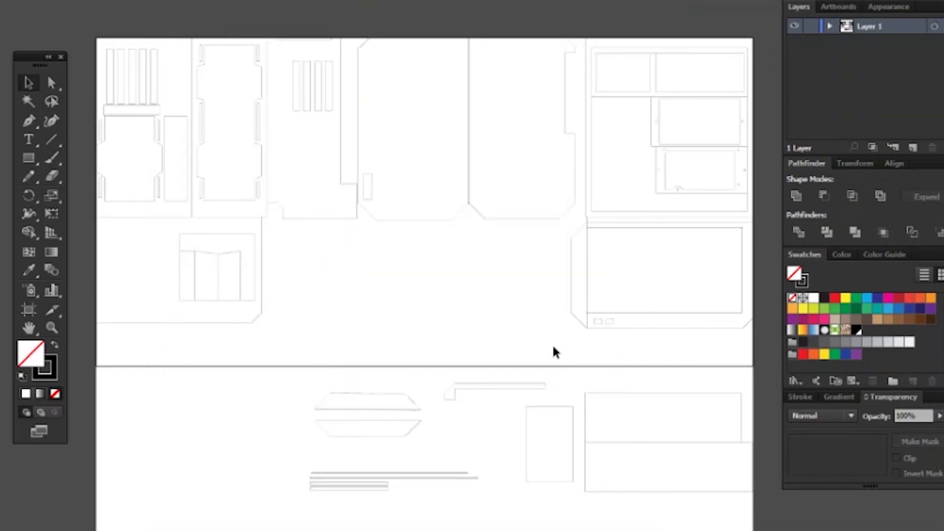
Preview the print with Tile Imageable Areas, Tile Full Pages, Fit to Page and Do Not Scale, returning to Tile Full Pages.
left_click(25, 1)
left_click(141, 372)
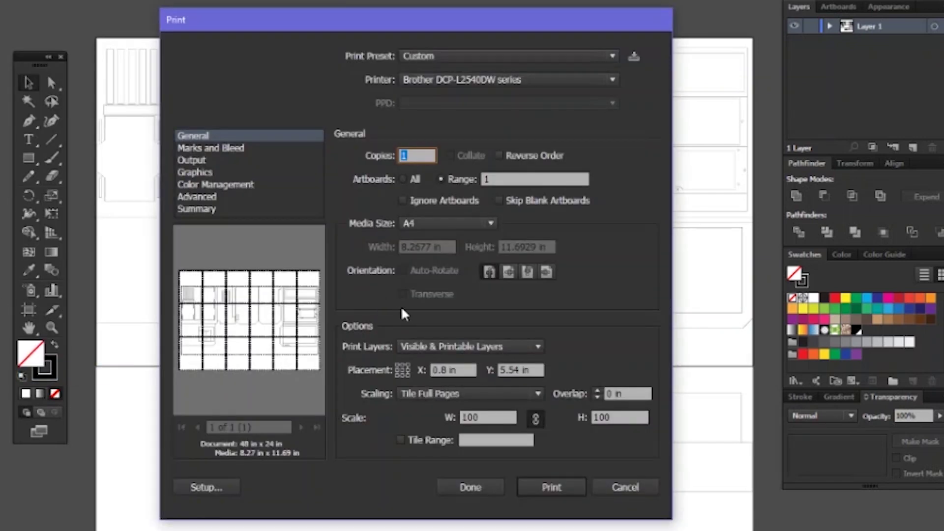
left_click(522, 393)
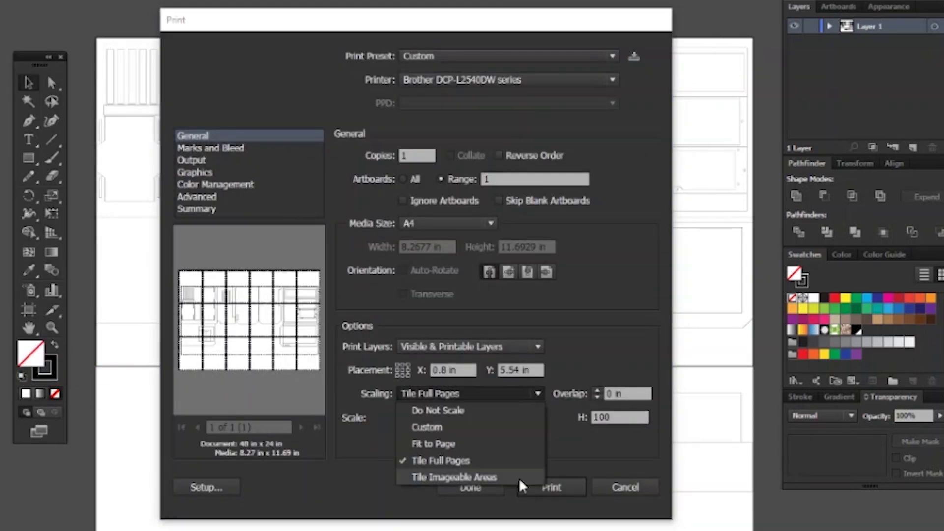
left_click(520, 479)
left_click(512, 396)
left_click(494, 460)
left_click(489, 396)
left_click(489, 445)
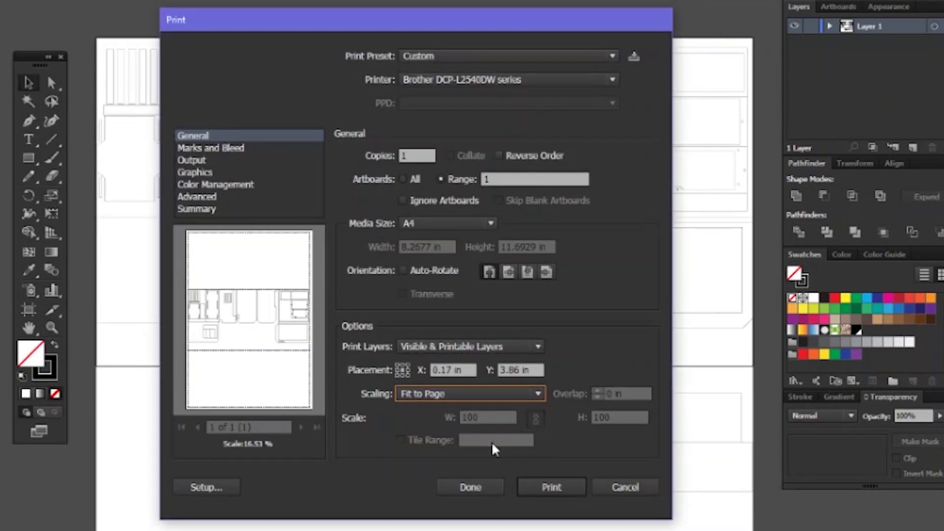
left_click(489, 396)
left_click(482, 410)
left_click(483, 396)
left_click(482, 444)
key("Down")
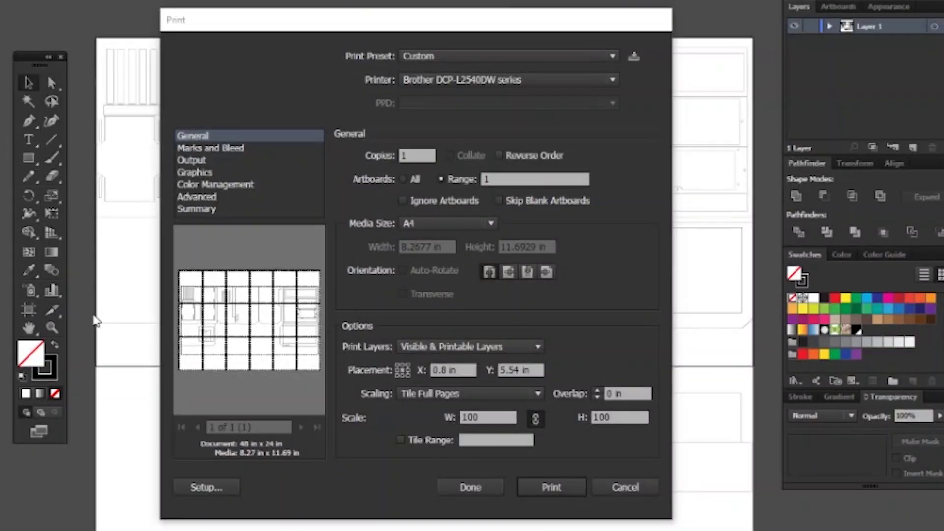
key("alt+Down")
key("Escape")
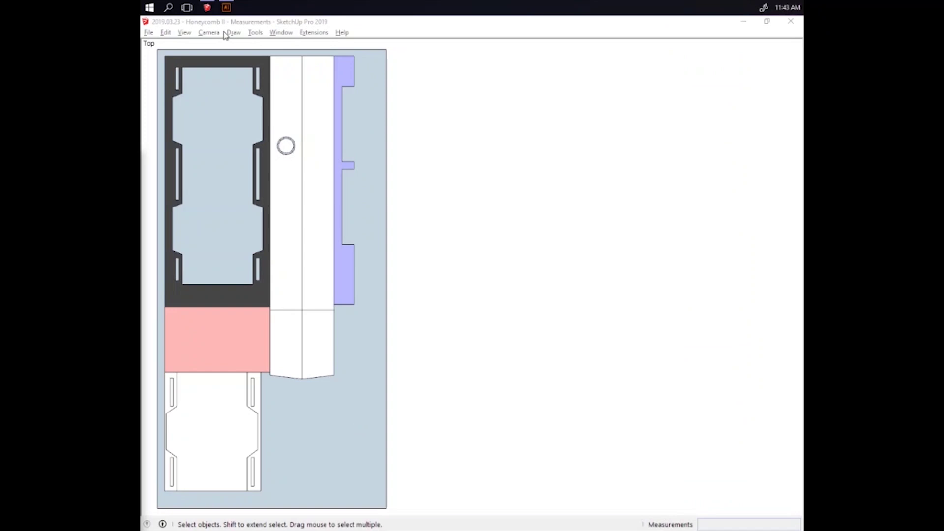
In SketchUp, export the flat parts layout as the AutoCAD DWG "2019.04.10 - Laser - Honeycomb complete" into the To print and cut folder.
left_click(148, 32)
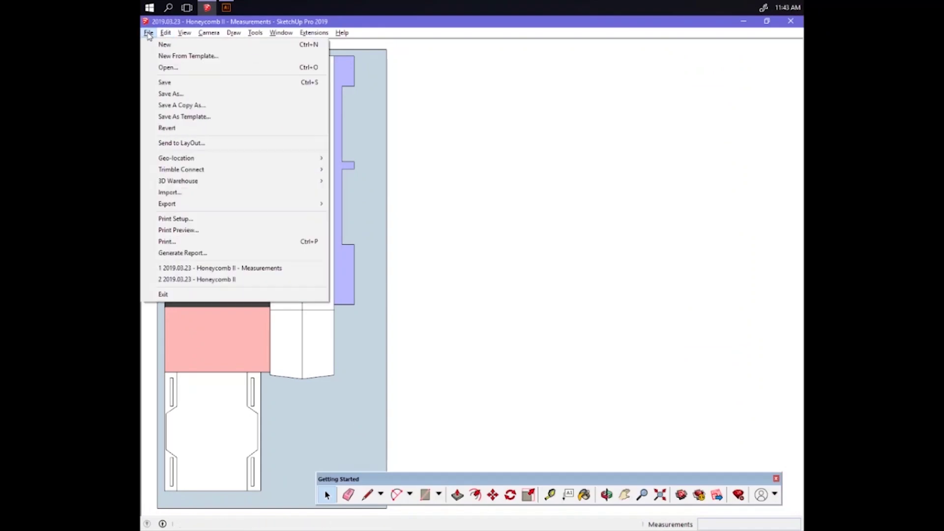
mouse_move(295, 203)
left_click(386, 215)
left_click(327, 277)
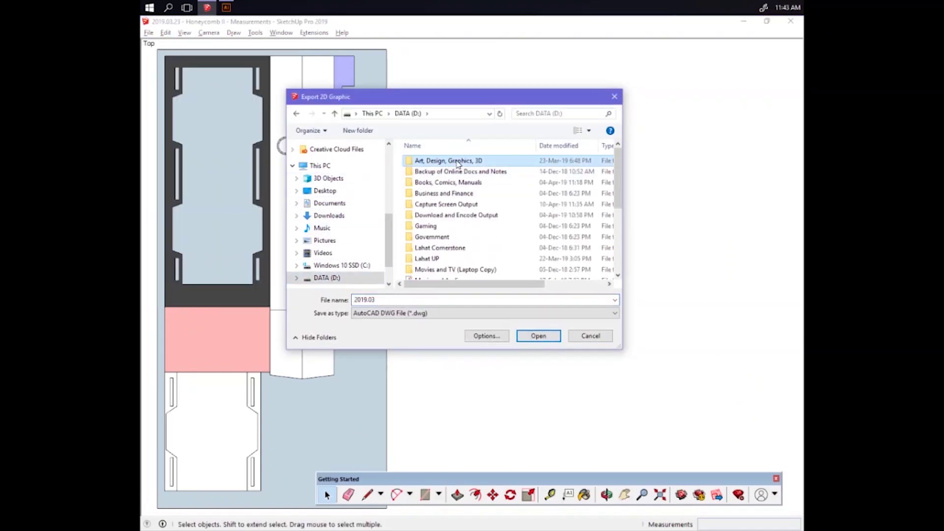
double_click(458, 161)
double_click(462, 161)
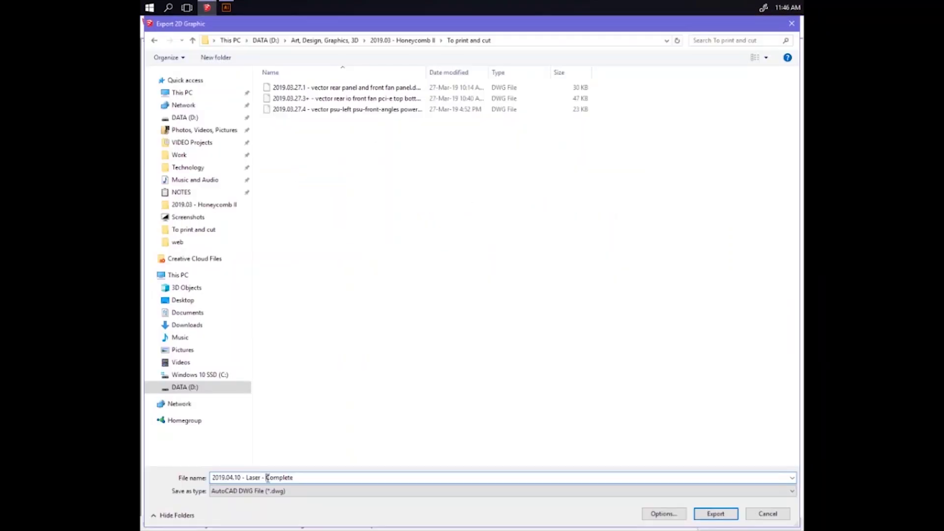
left_click(716, 514)
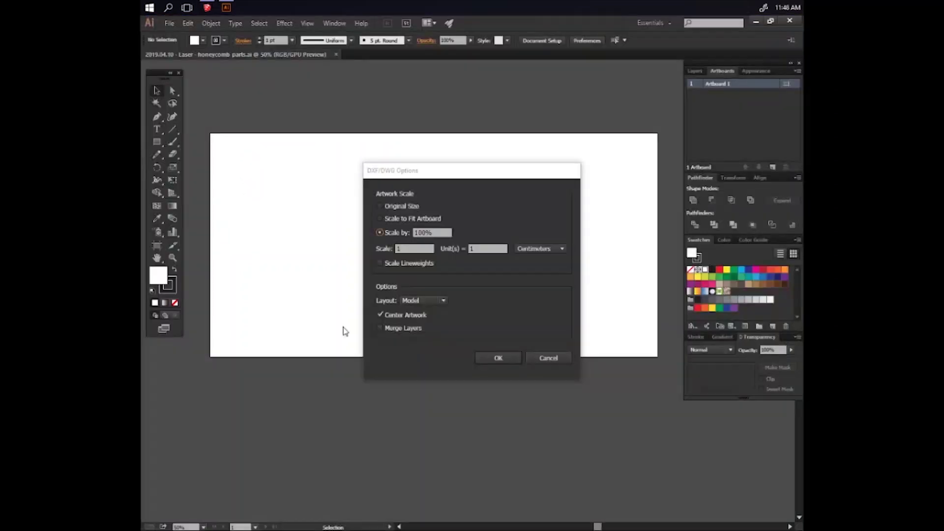
In Illustrator, import the DWG at 1 unit = 1 centimeter and copy its artwork into the honeycomb parts document.
key("Return")
key("ctrl+c")
left_click(295, 54)
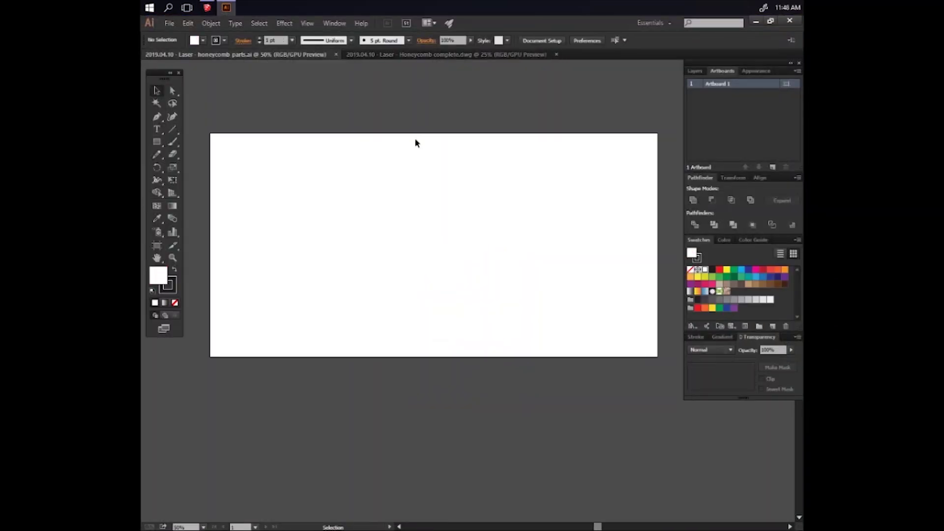
key("ctrl+v")
Rotate the pasted parts layout 90 degrees counterclockwise and fit it onto the artboard.
scroll(499, 159, "down", 1, "alt")
left_click_drag(556, 401, 632, 169, "shift")
scroll(541, 196, "up", 1)
left_click_drag(383, 213, 360, 183)
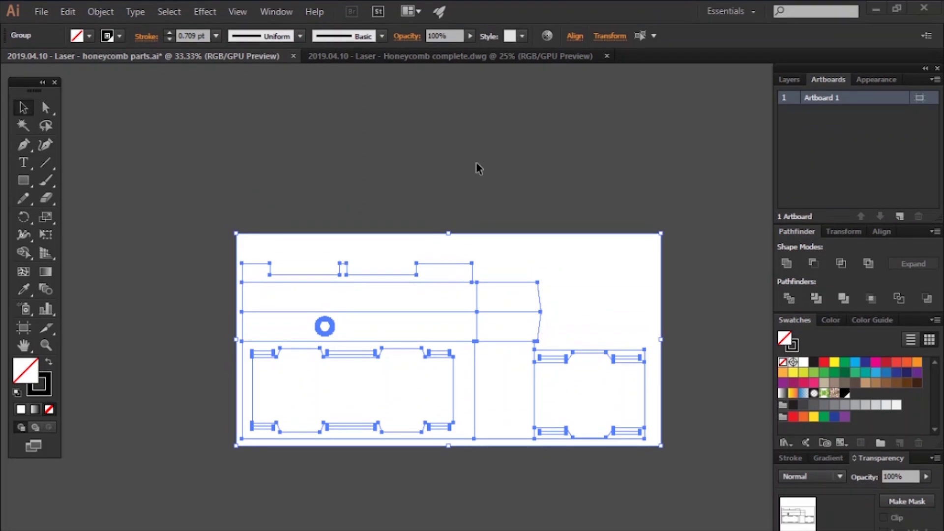
scroll(509, 362, "up", 1, "alt")
left_click(475, 184)
scroll(475, 184, "up", 5, "alt")
key("ctrl+0")
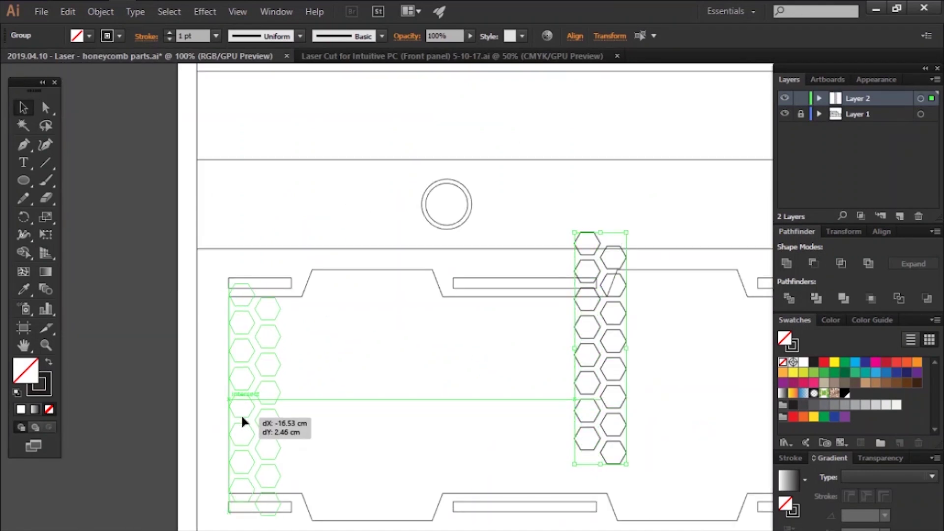
Place two-column hexagon strips side by side, starting at the left end of the large slotted panel.
key("ctrl+plus")
left_click_drag(213, 459, 373, 430)
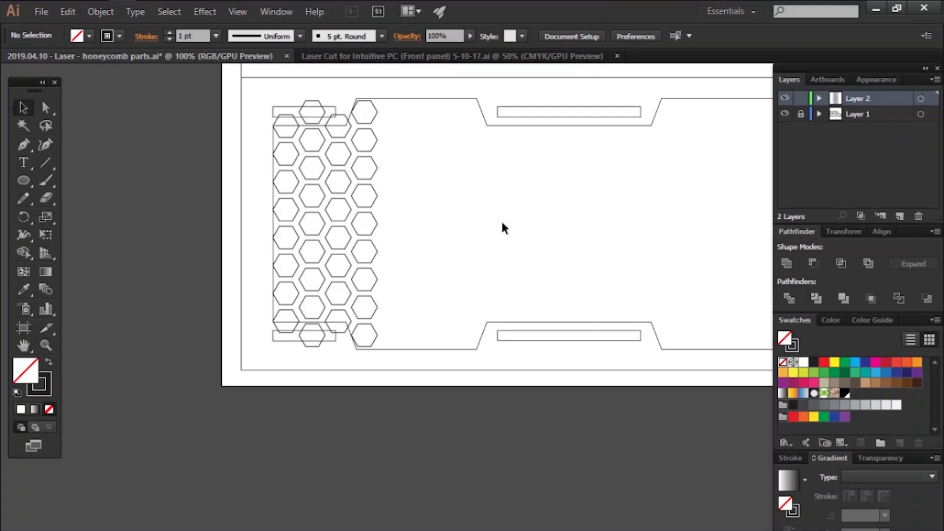
left_click(349, 310)
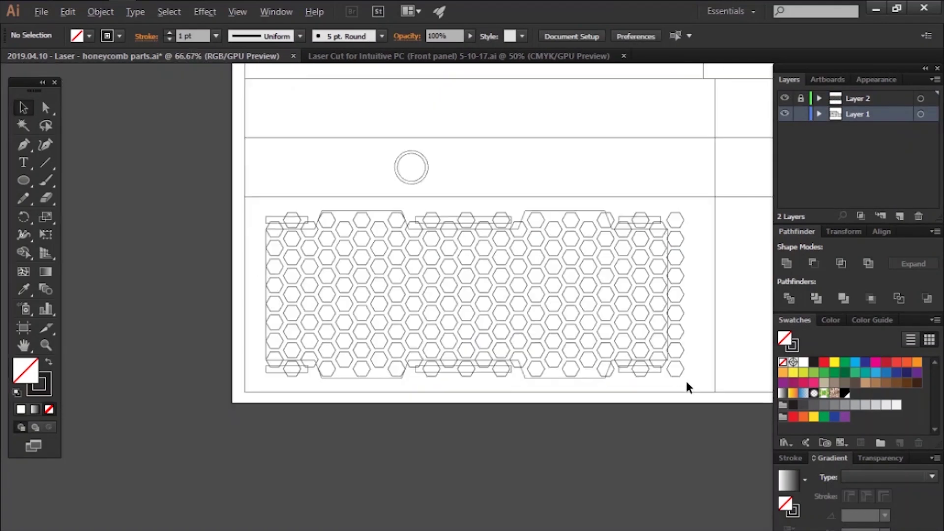
Move the large panel's opening outline and slots onto the separate Layer 3 and lock that layer.
left_click(506, 281)
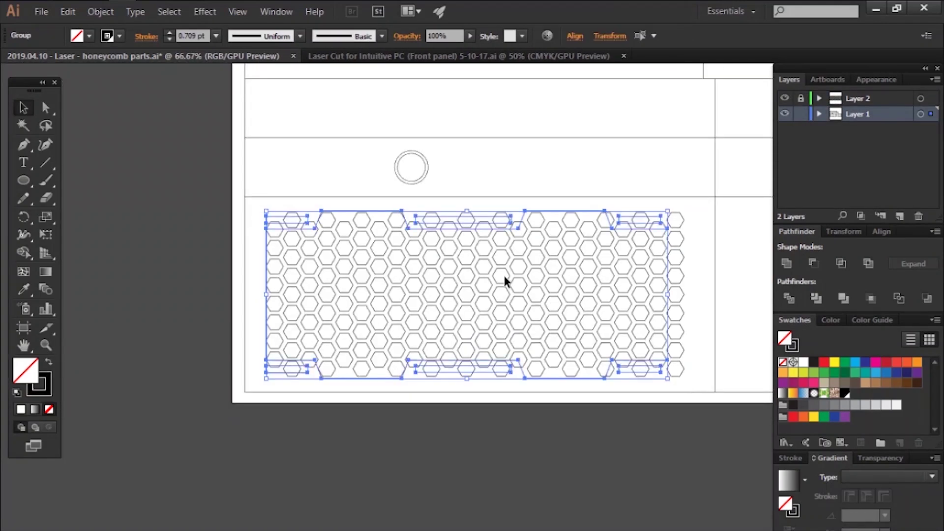
left_click(564, 356)
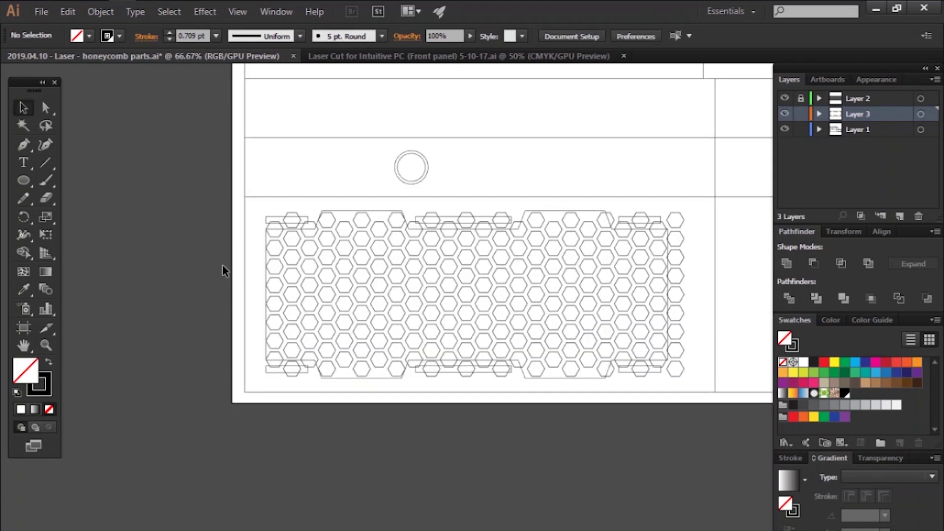
left_click(801, 113)
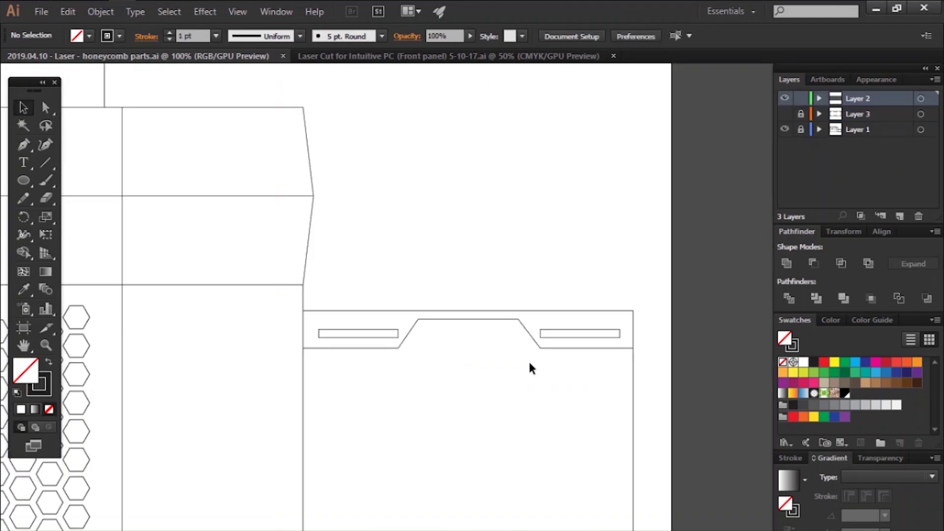
Bring the last two-column hexagon strip from the large panel over to the smaller slotted panel.
left_click(310, 322)
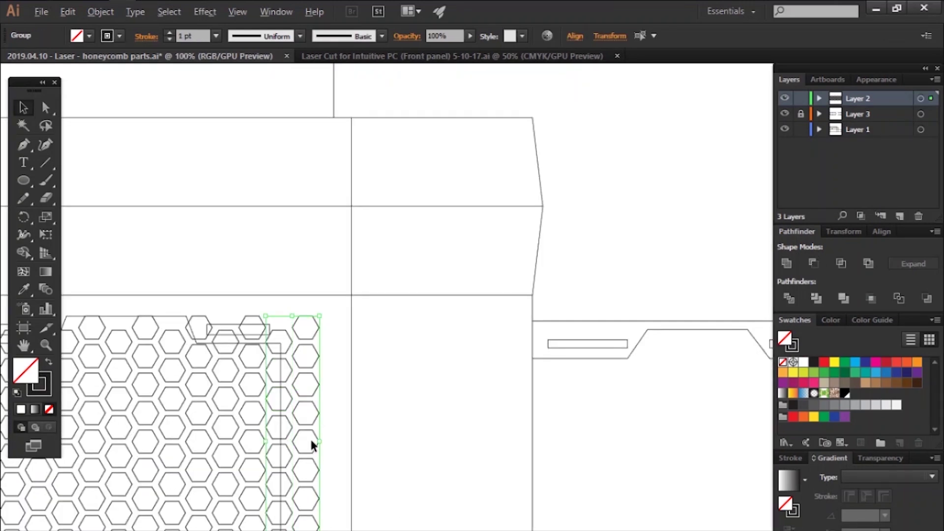
left_click_drag(312, 443, 586, 479)
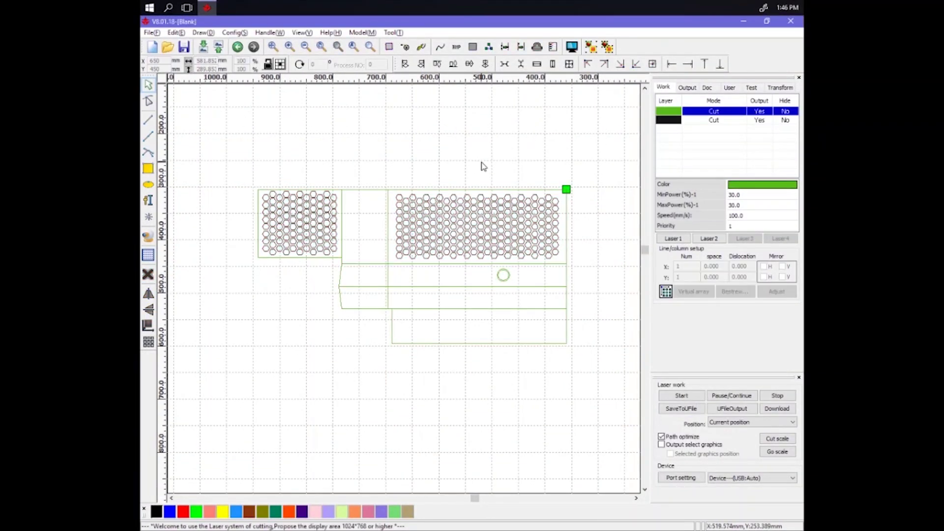
In the laser cutting software, select the black hexagon cut layer and save the white Honeycomb PC job as an RLD file in To print and cut.
left_click(730, 121)
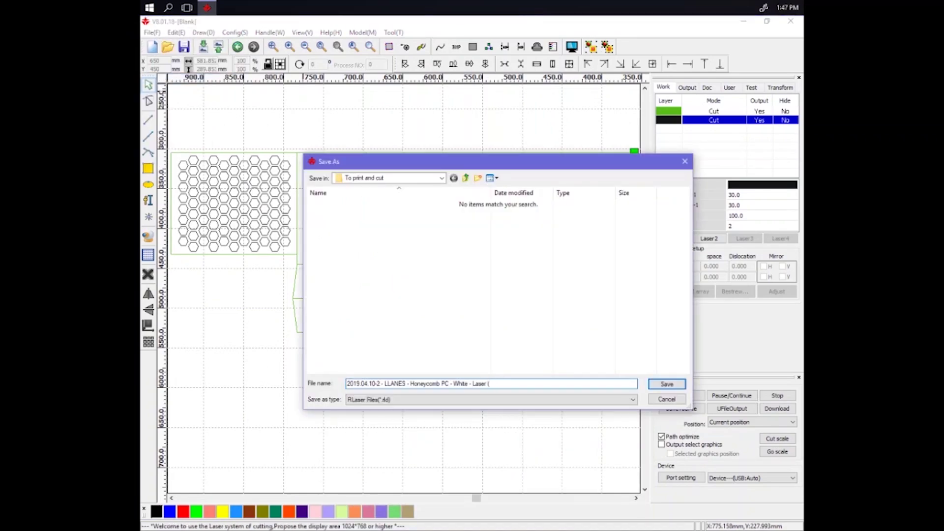
left_click(665, 384)
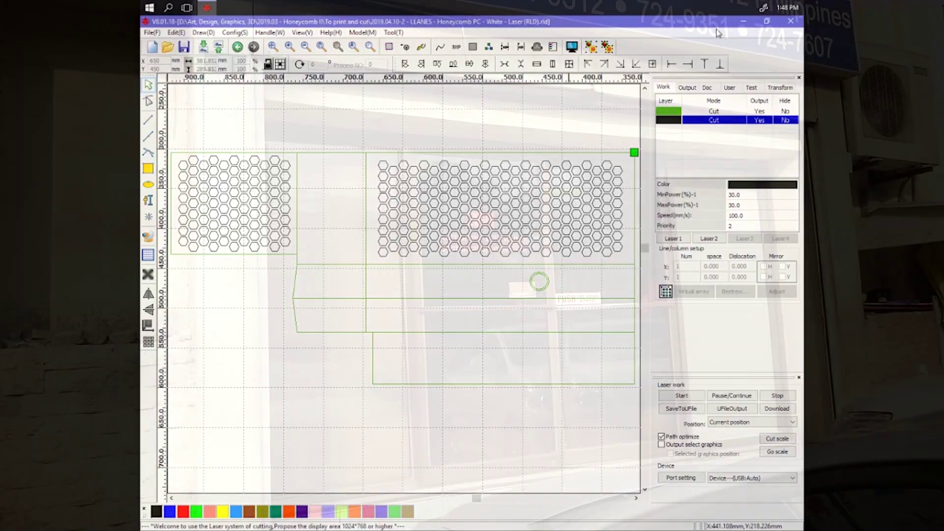